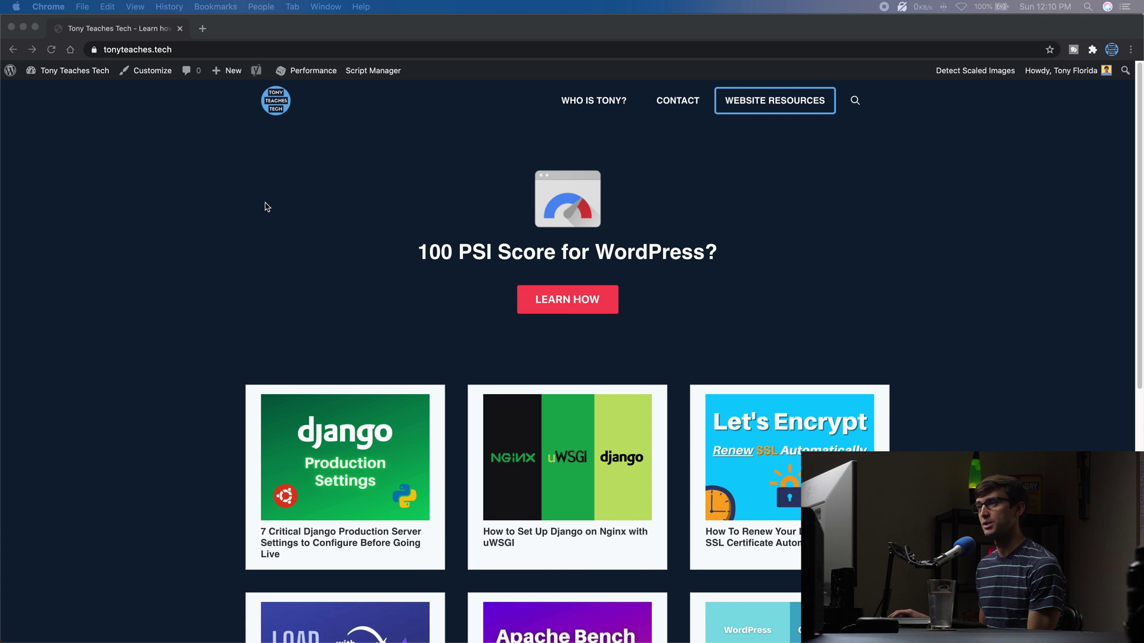
# Step: Load tonyteaches.tech, filter its network requests to JS and CSS, and run PageSpeed Insights
pyautogui.click(234, 178)
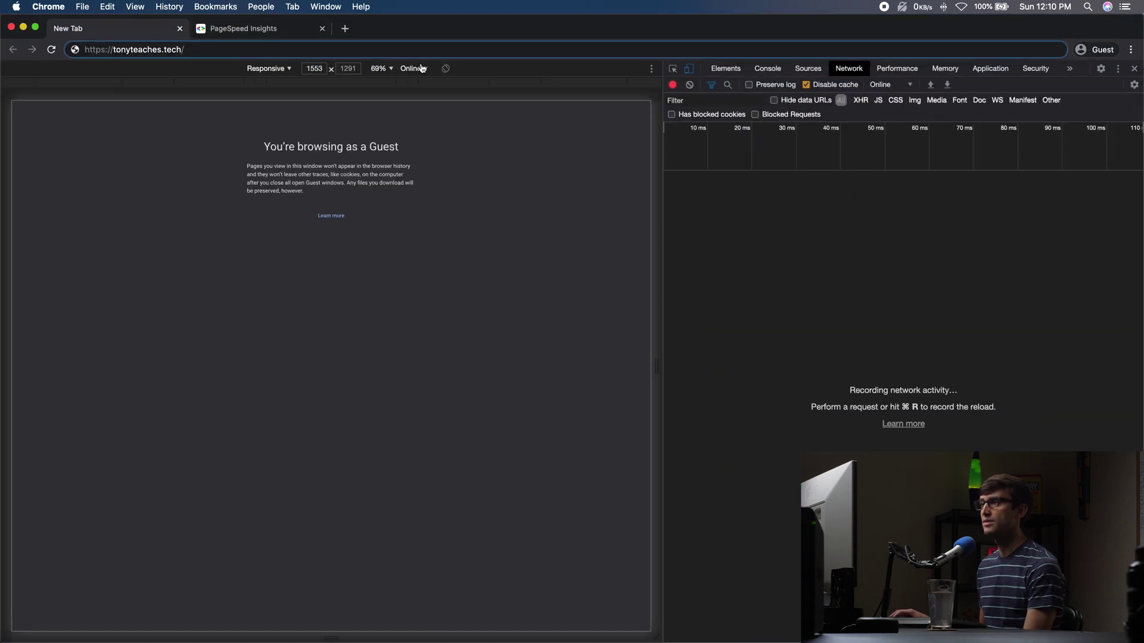
pyautogui.press('Return')
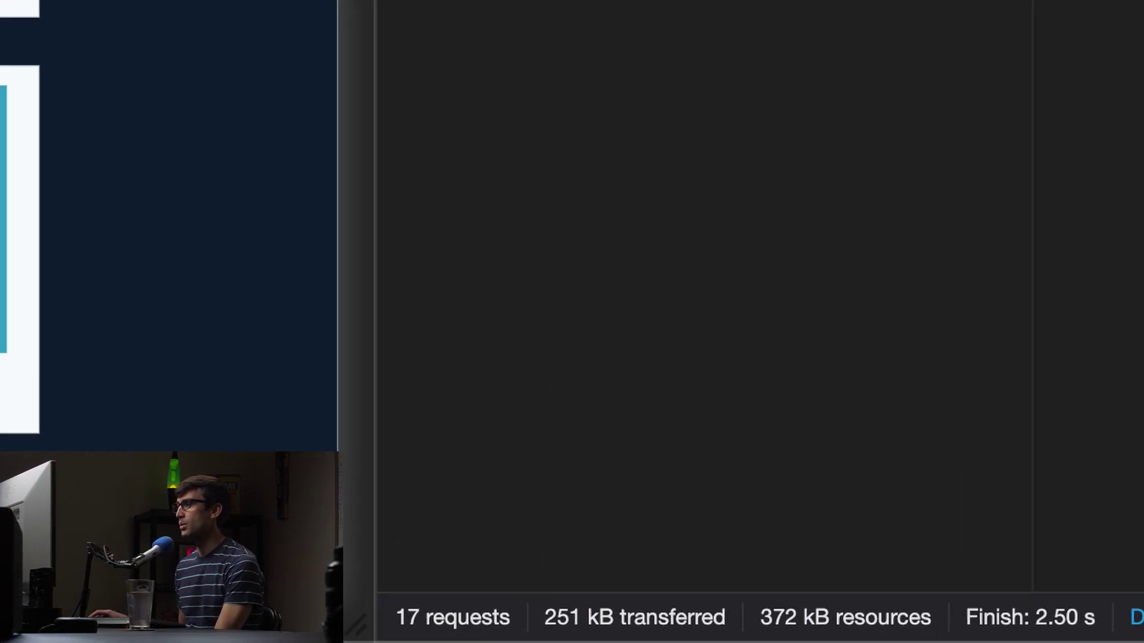
pyautogui.click(774, 116)
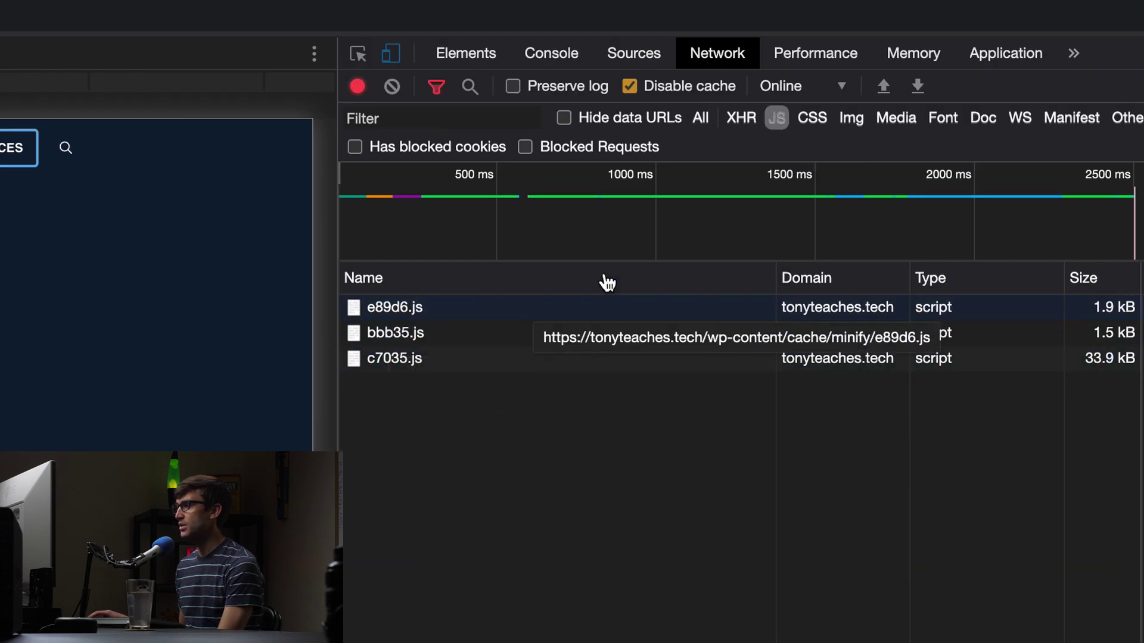
pyautogui.click(811, 118)
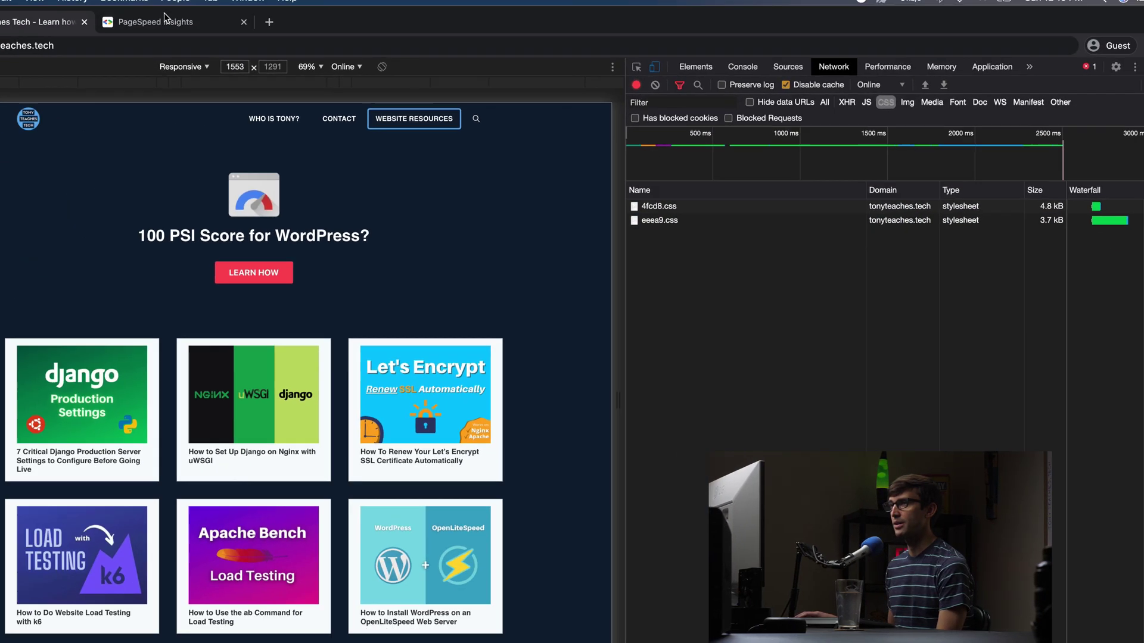
pyautogui.click(163, 13)
pyautogui.click(799, 189)
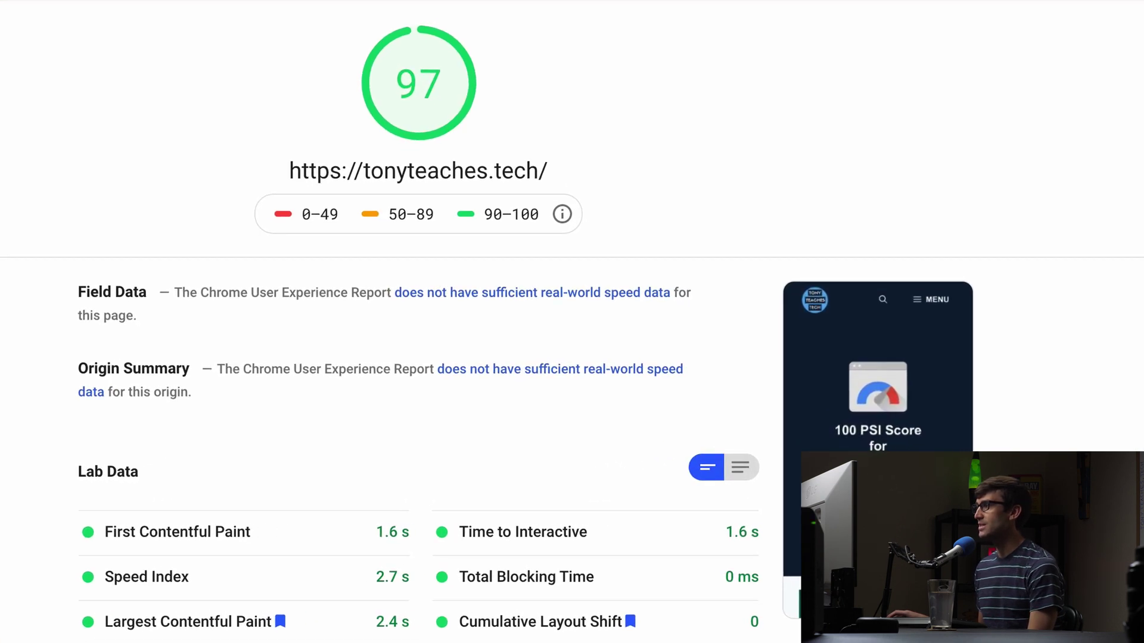
# Step: Expand Eliminate render-blocking resources to see the flagged minify CSS and JS files
pyautogui.scroll(-10, 773, 262)
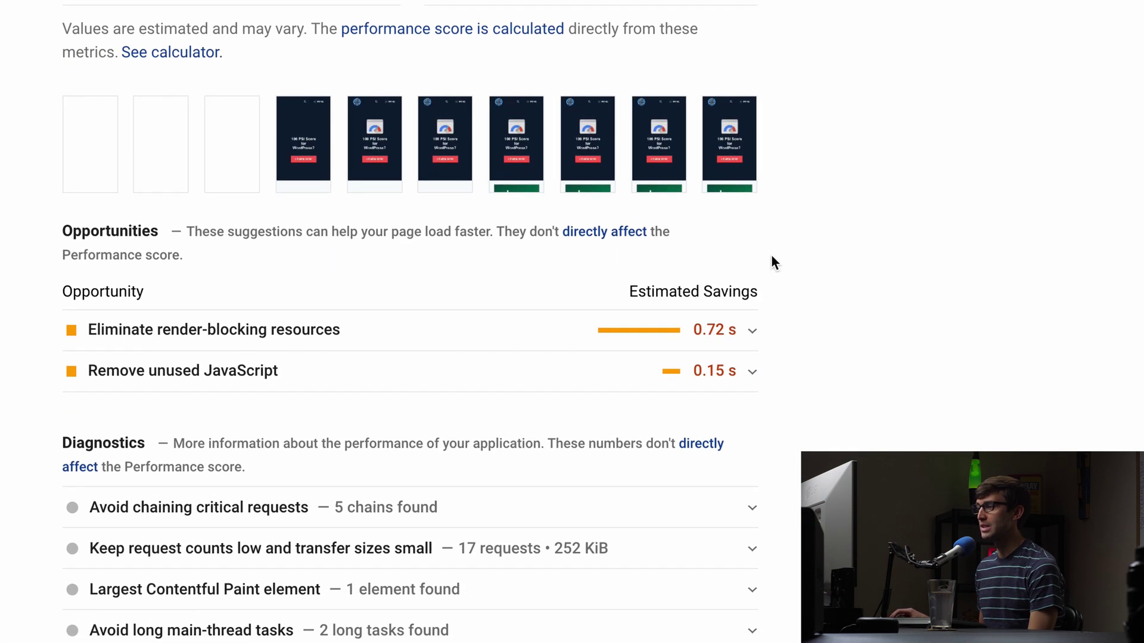
pyautogui.click(462, 336)
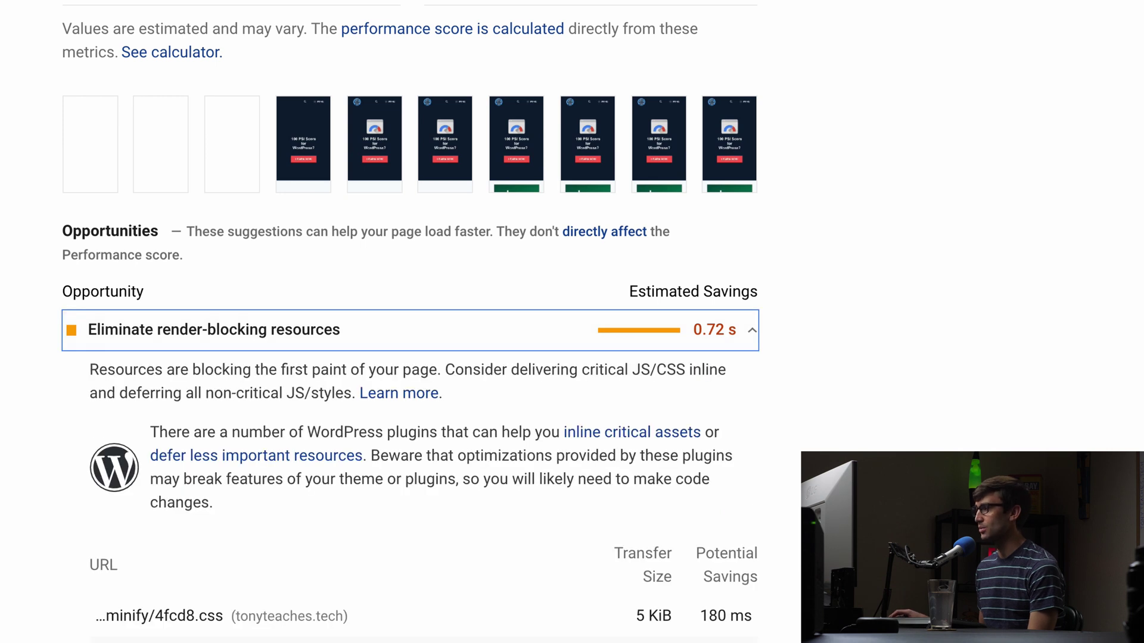
pyautogui.scroll(-4, 410, 322)
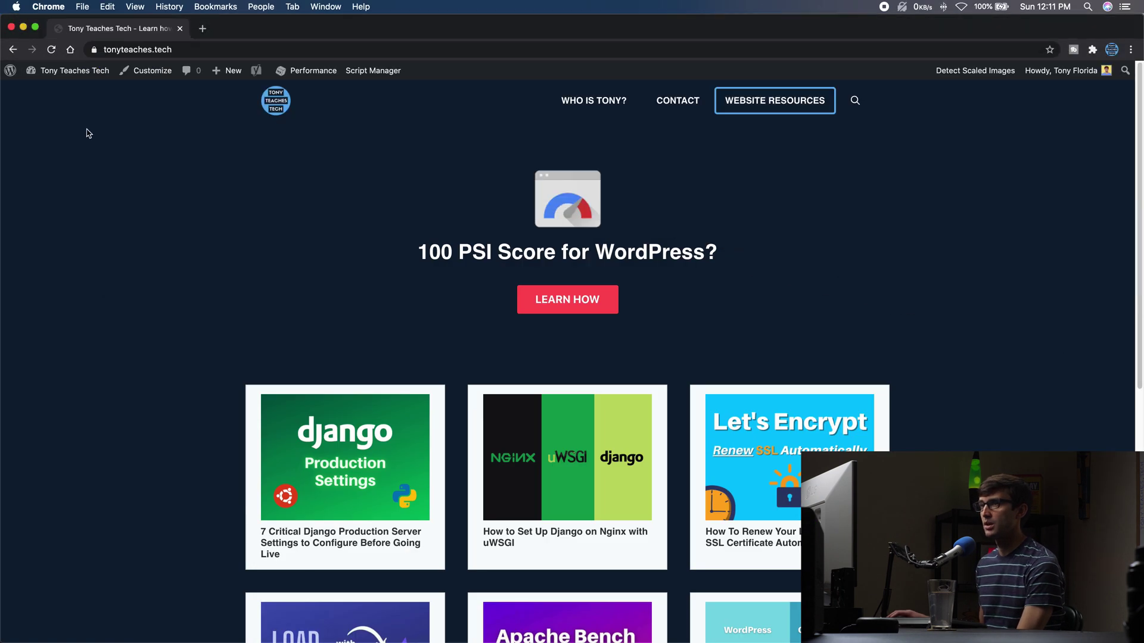
# Step: Go from the dashboard to Installed Plugins and open the W3 Total Cache settings
pyautogui.click(71, 73)
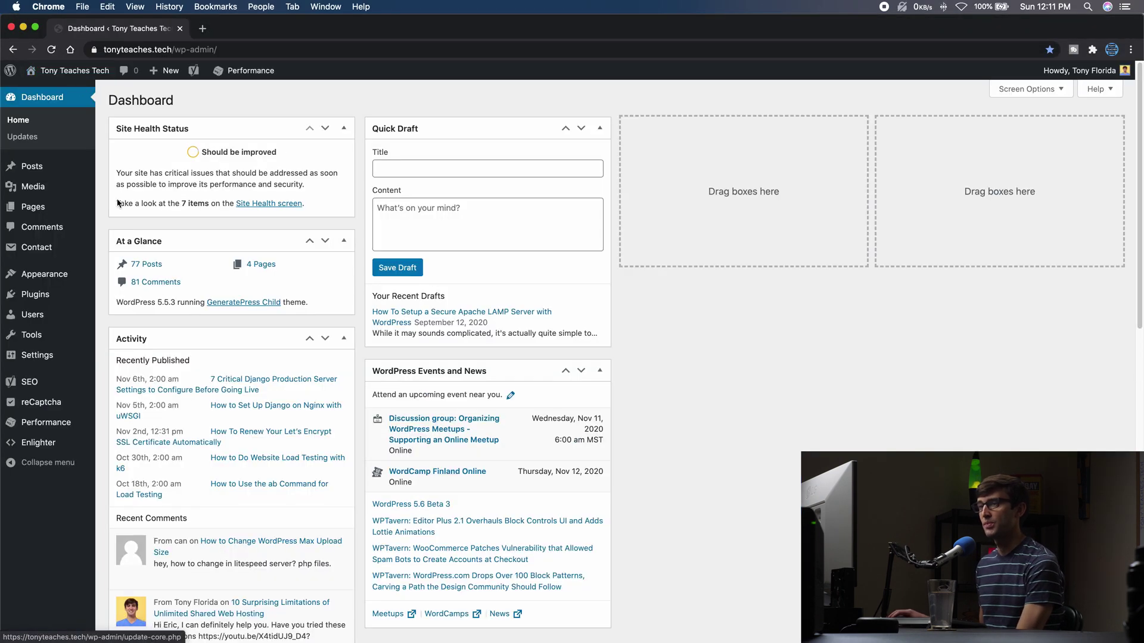
pyautogui.moveTo(50, 299)
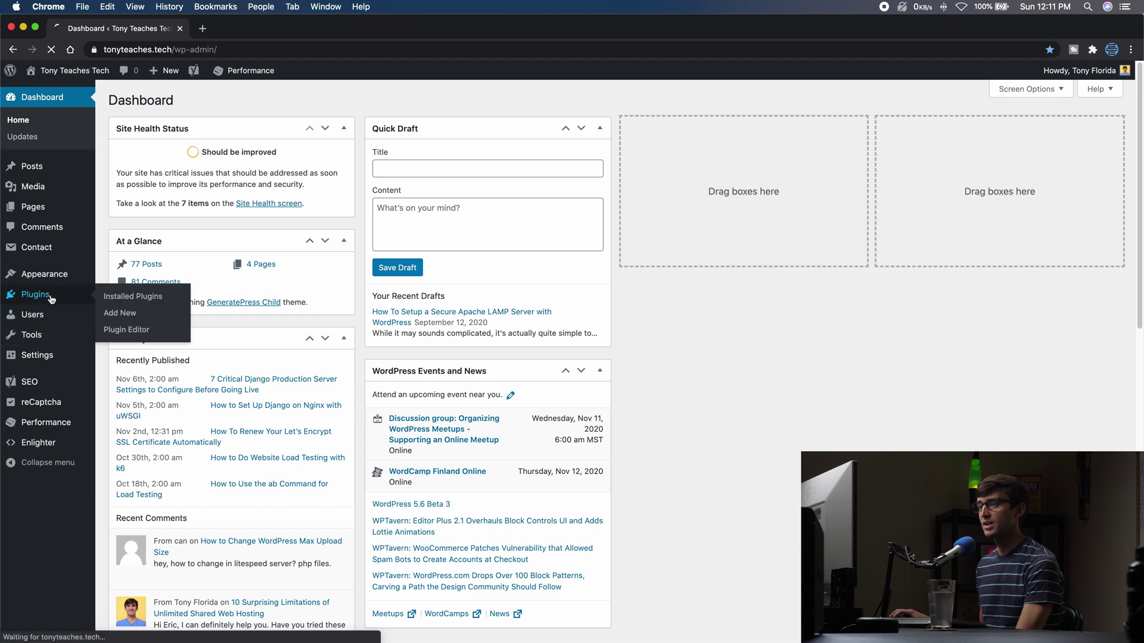
pyautogui.click(105, 296)
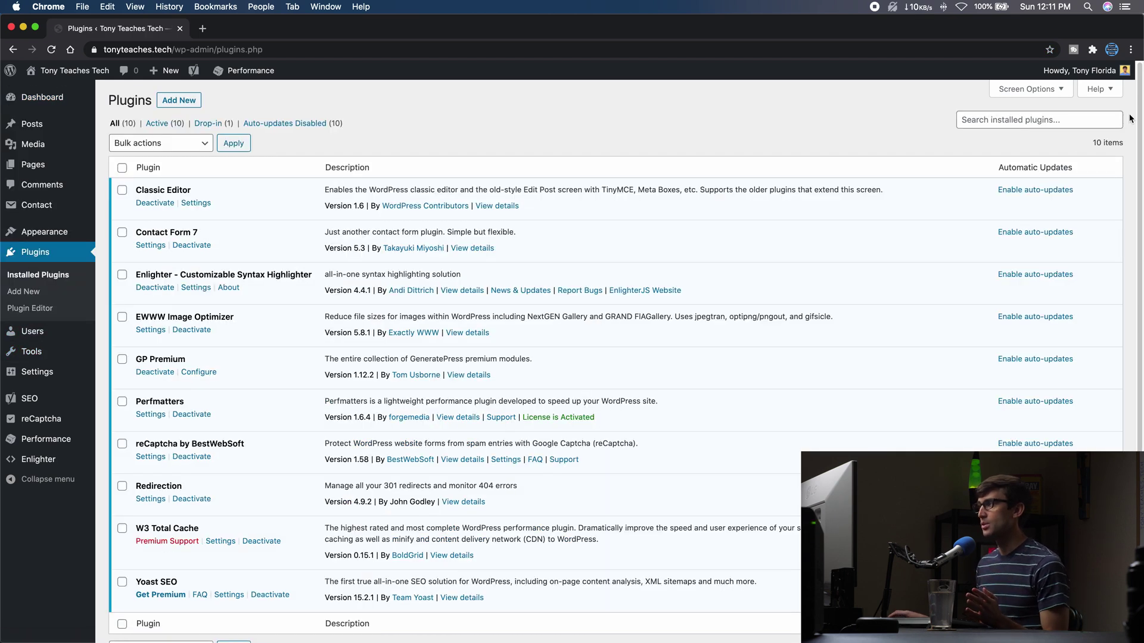
pyautogui.moveTo(1138, 115); pyautogui.dragTo(1137, 125)
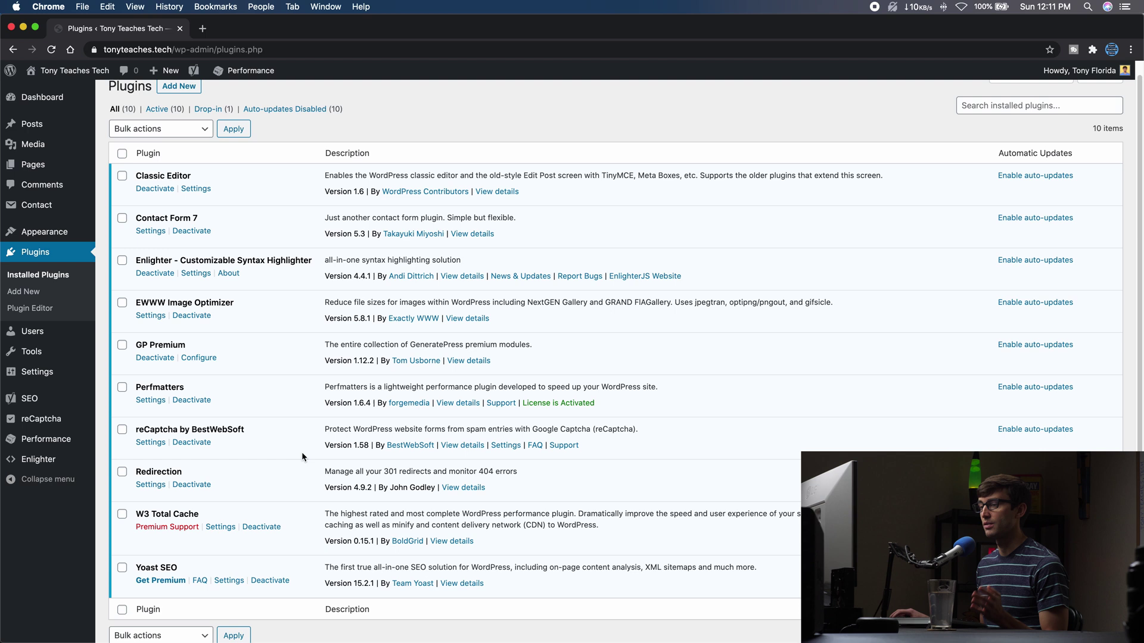
pyautogui.click(220, 528)
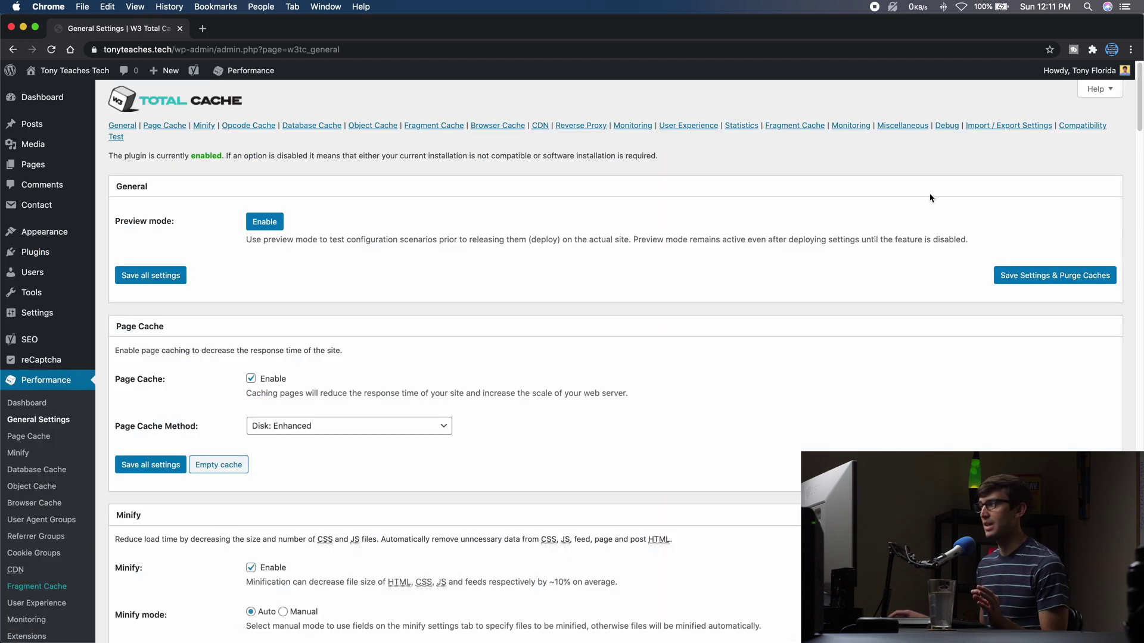
# Step: Open the Performance > Minify page and scroll down to its JS section
pyautogui.scroll(-2, 1136, 91)
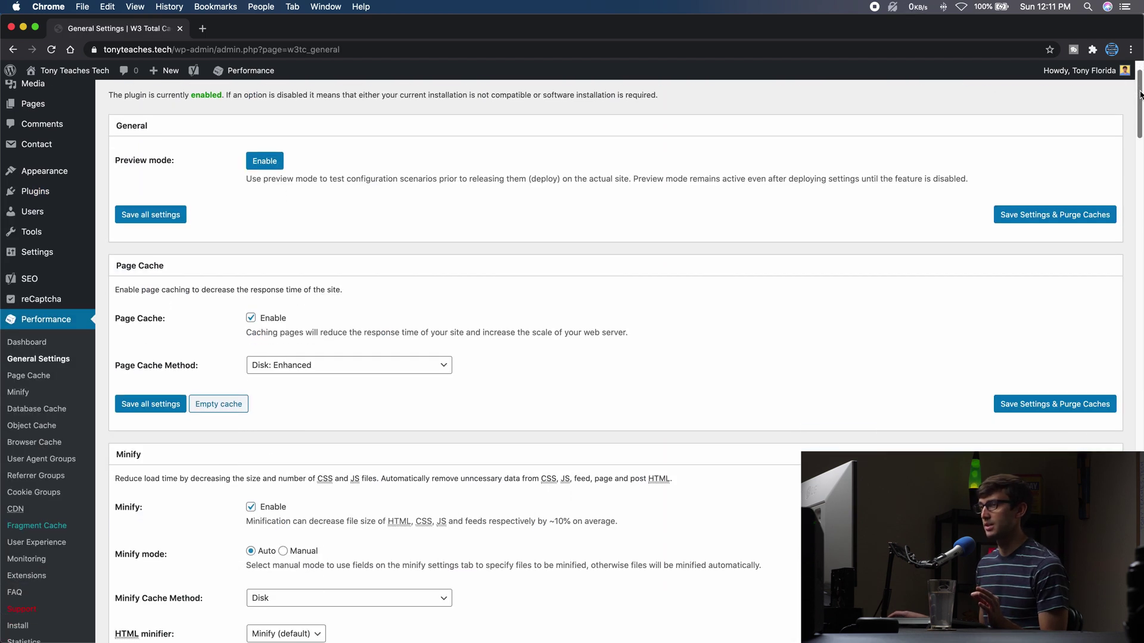
pyautogui.scroll(-5, 1140, 91)
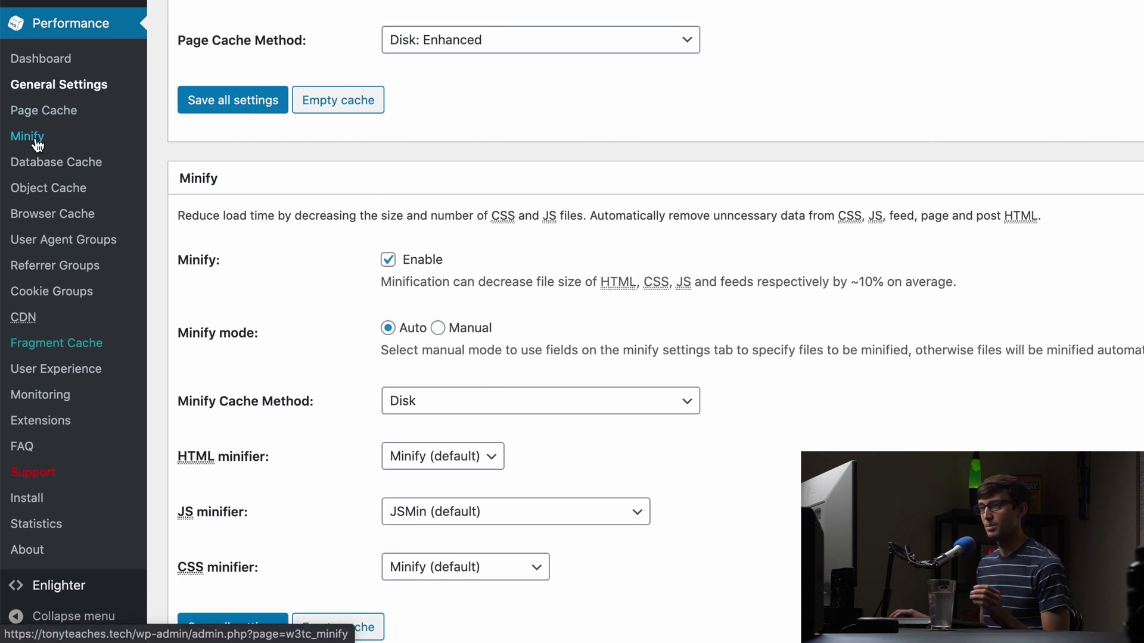
pyautogui.click(112, 143)
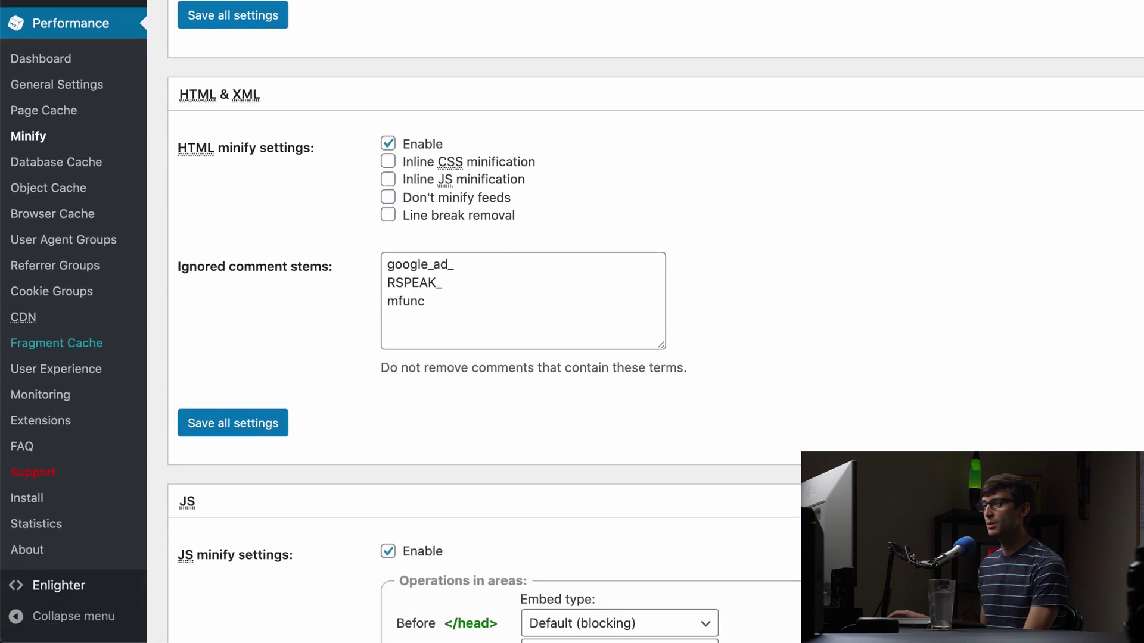
pyautogui.scroll(-8, 655, 322)
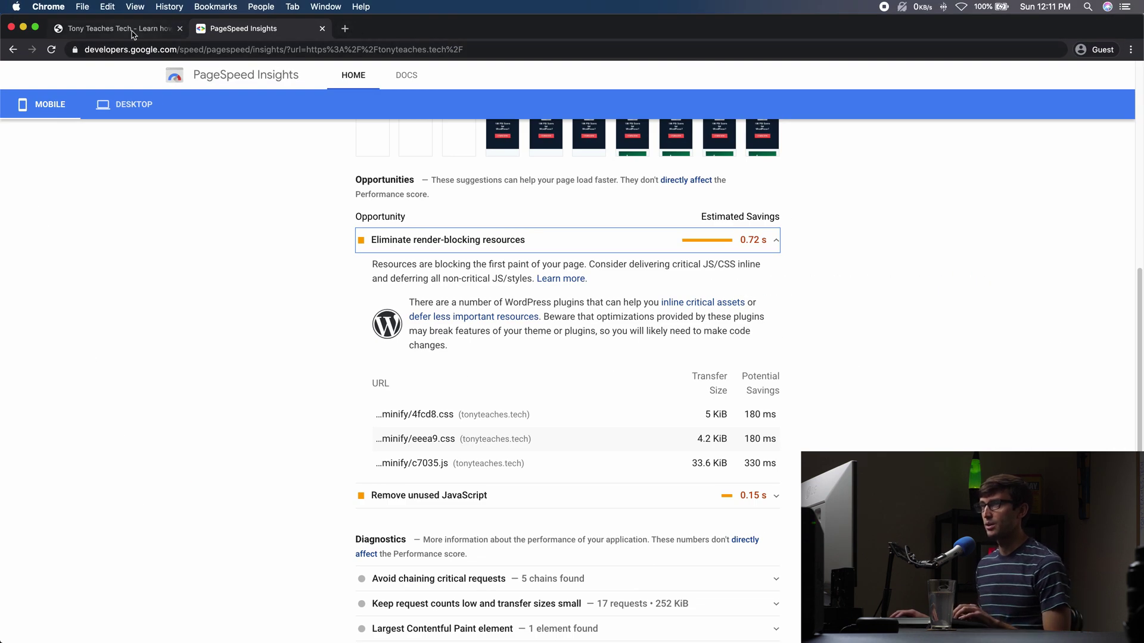
# Step: Open the homepage's page source and search it for the closing </head> tag
pyautogui.click(132, 33)
pyautogui.rightClick(145, 198)
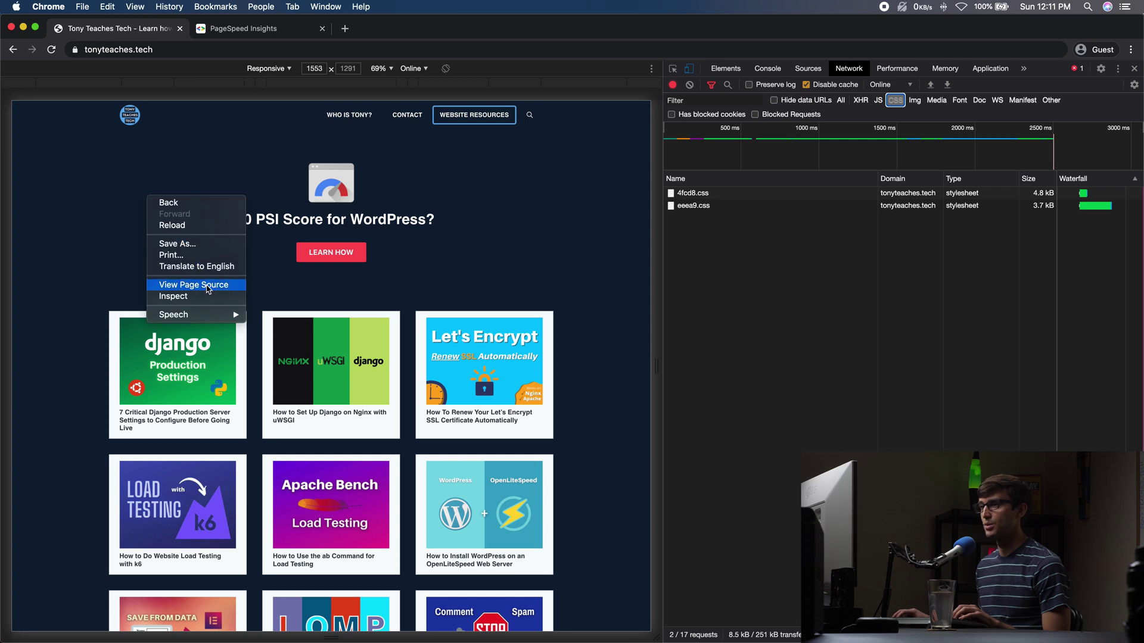
pyautogui.click(206, 286)
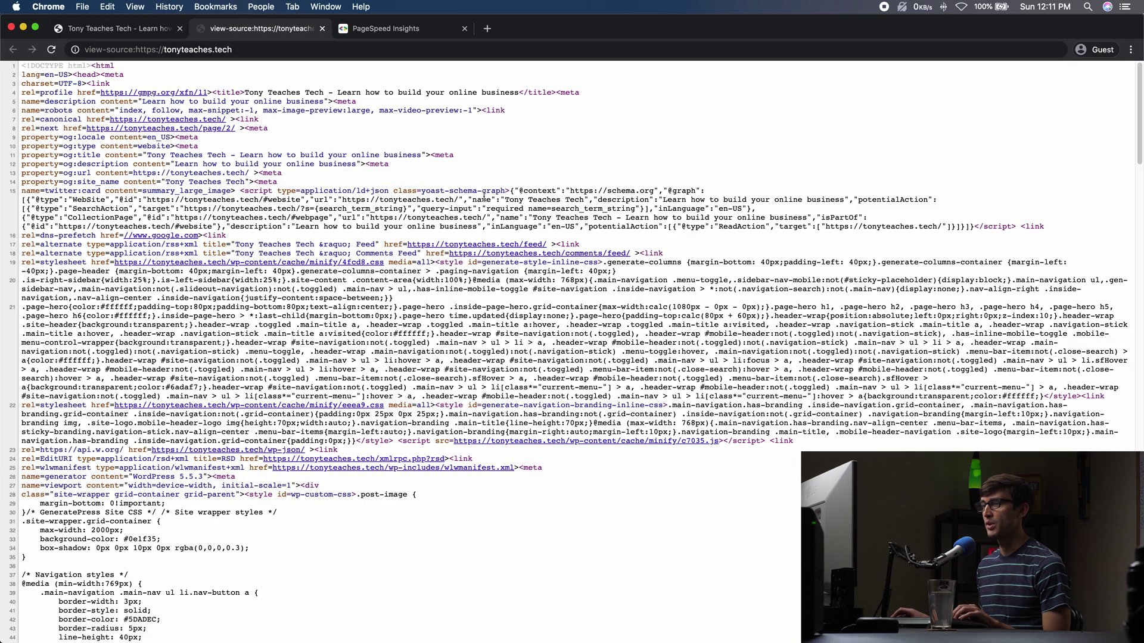
pyautogui.press('super+f')
pyautogui.write('<head>')
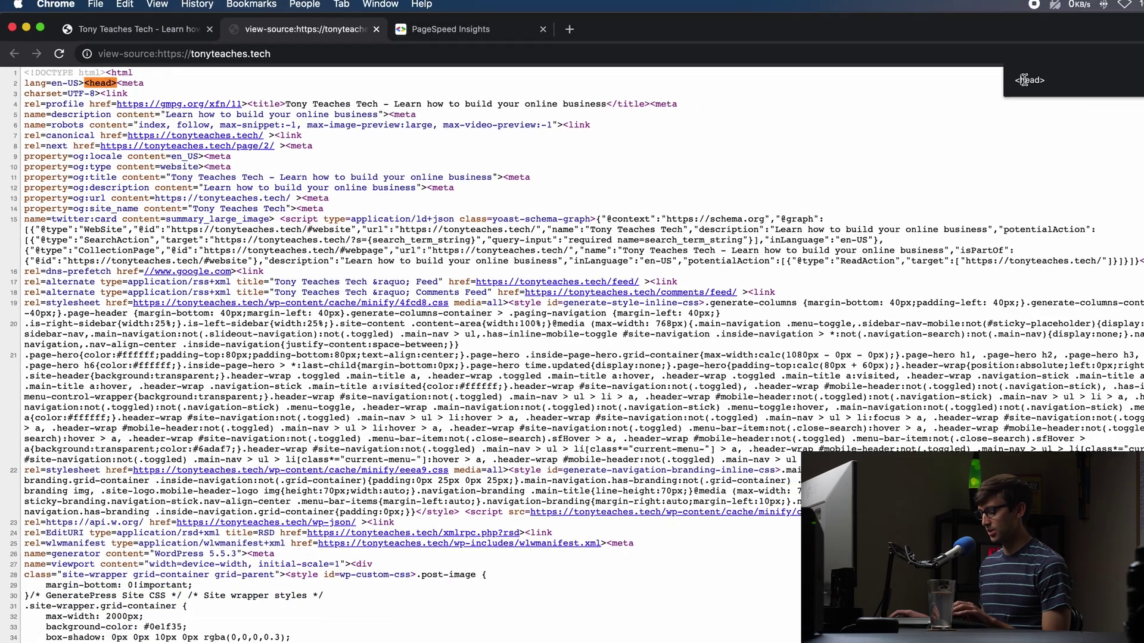
pyautogui.click(1023, 80)
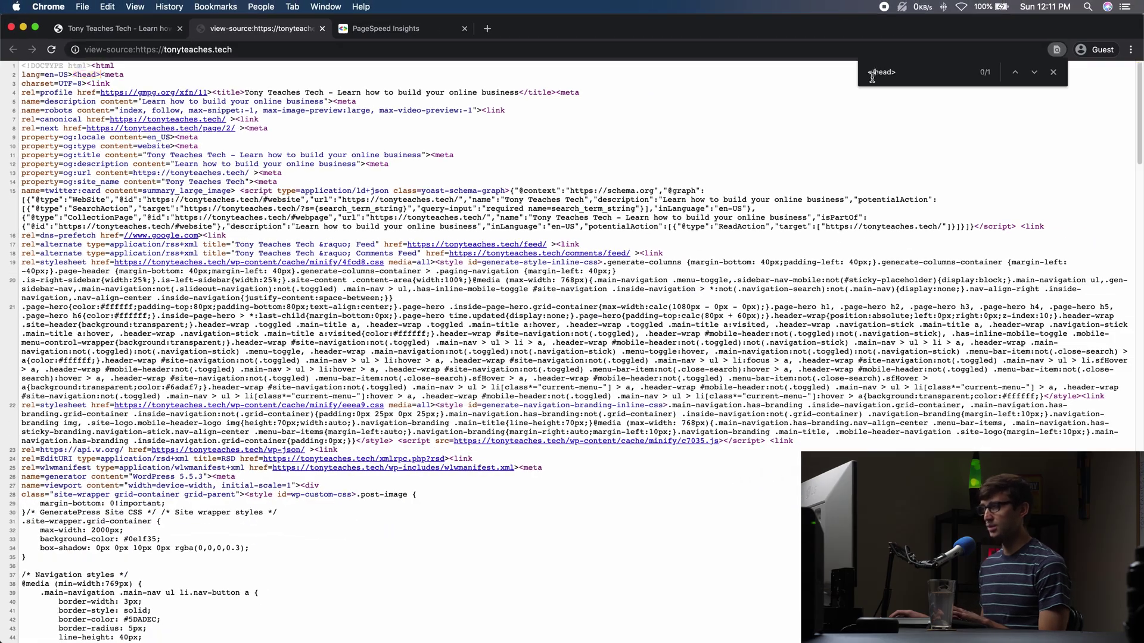
pyautogui.write('/')
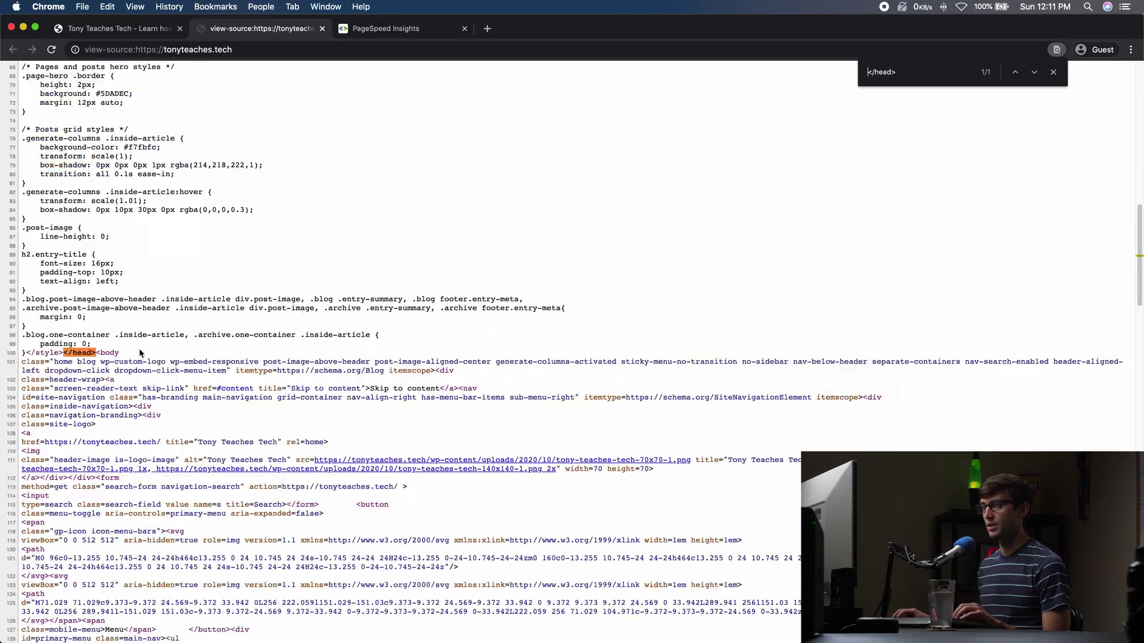
# Step: Highlight the head contents and the plain script tag loading minify/c7035.js
pyautogui.moveTo(141, 354); pyautogui.dragTo(19, 71)
pyautogui.scroll(-10, 240, 277)
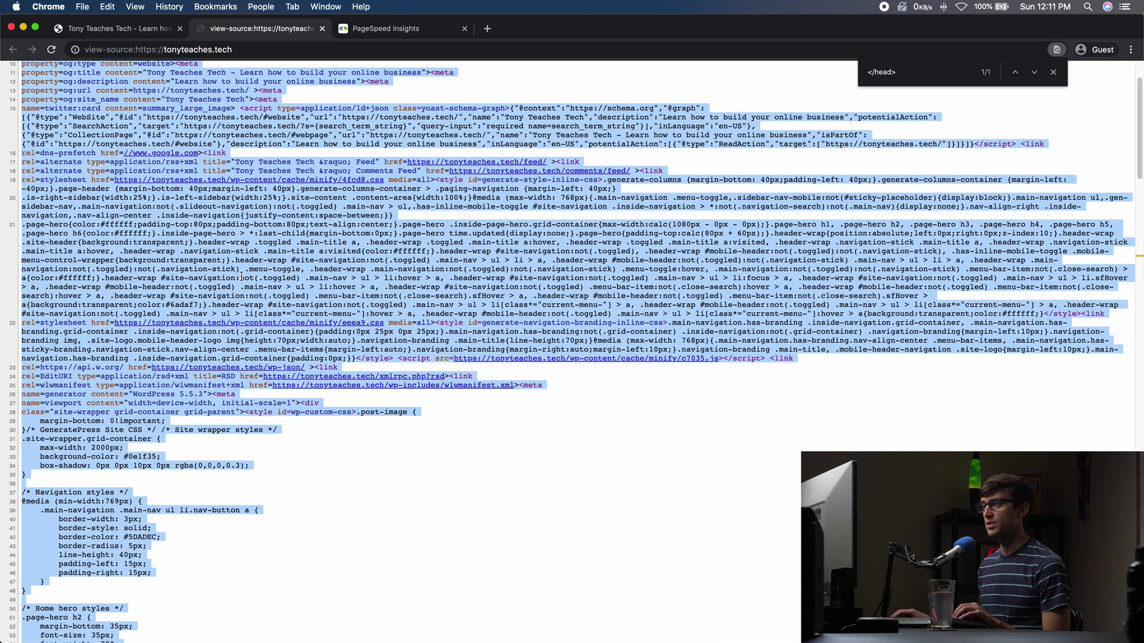
pyautogui.scroll(-5, 252, 277)
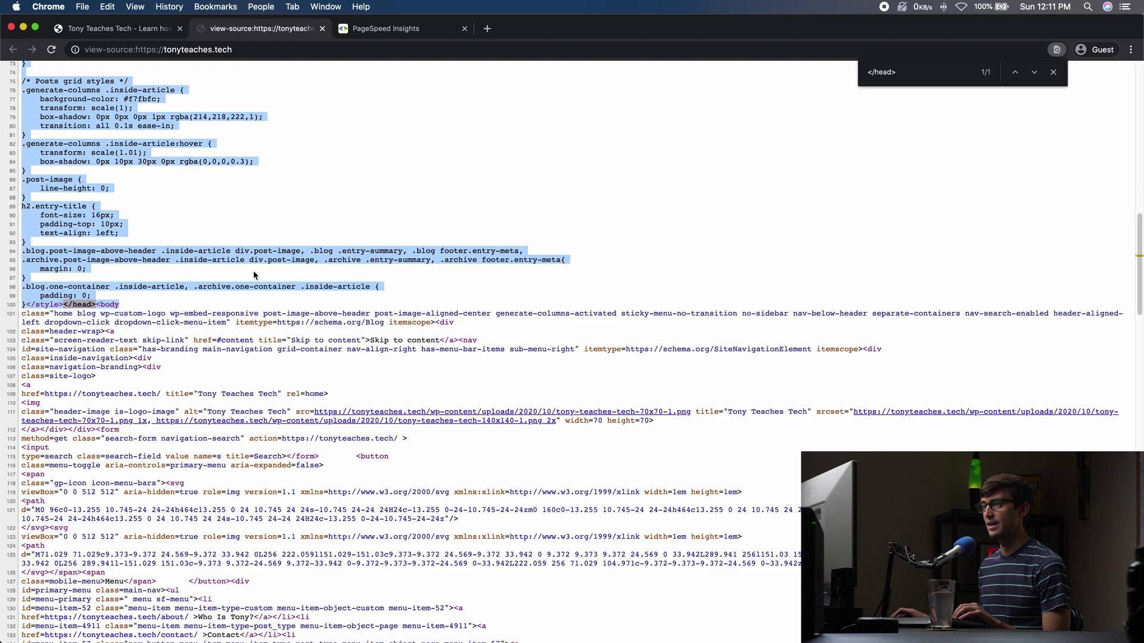
pyautogui.scroll(12, 482, 309)
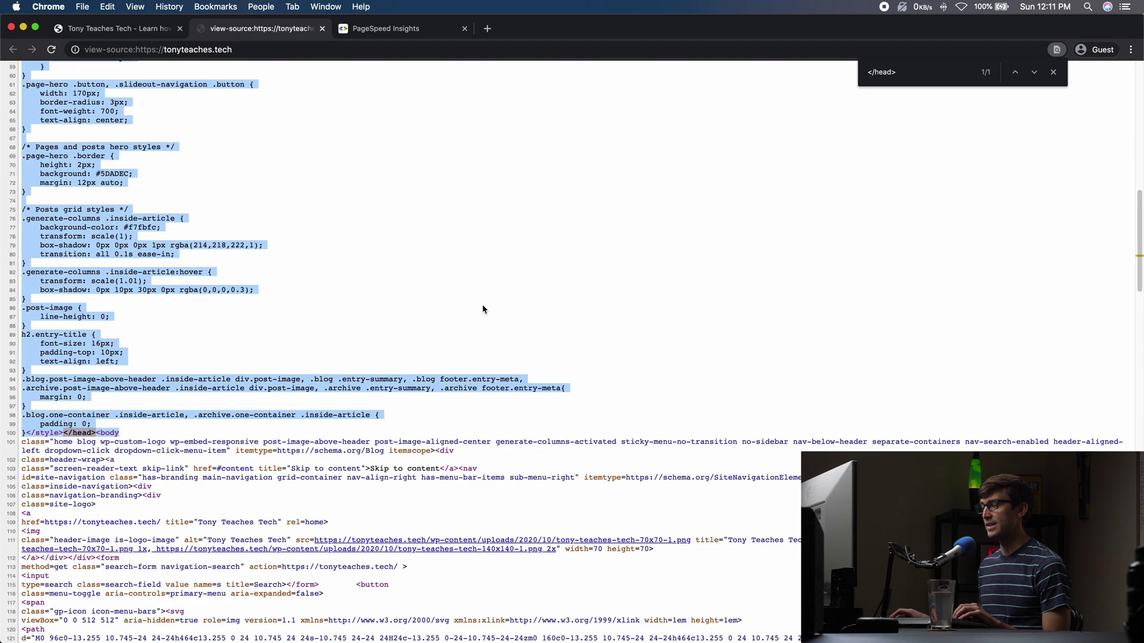
pyautogui.click(612, 308)
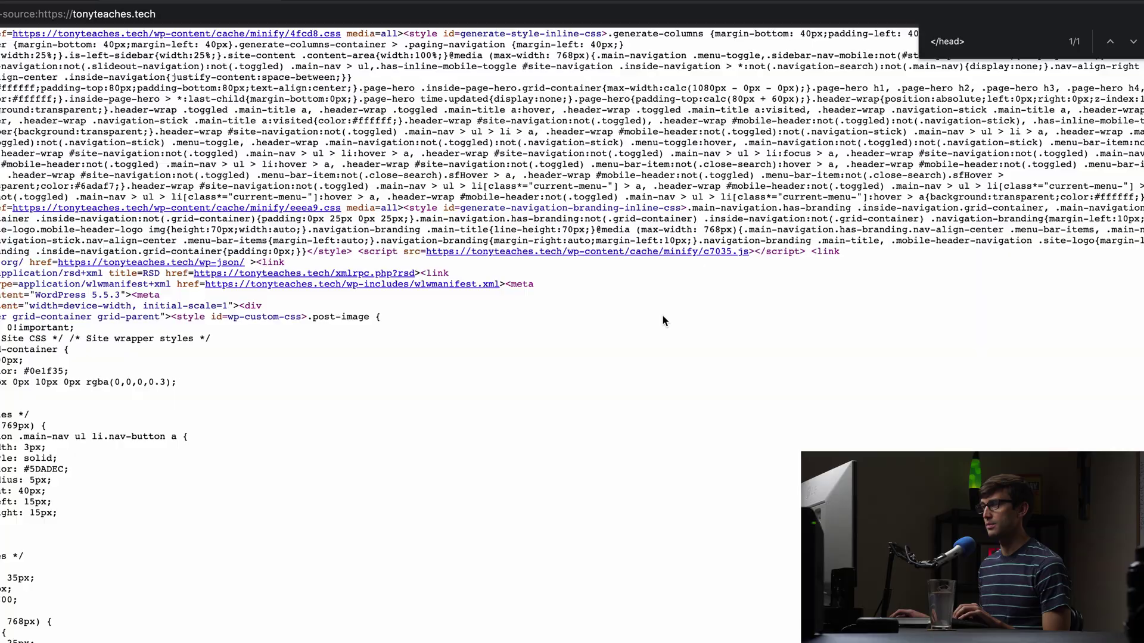
pyautogui.moveTo(121, 308); pyautogui.dragTo(1039, 301)
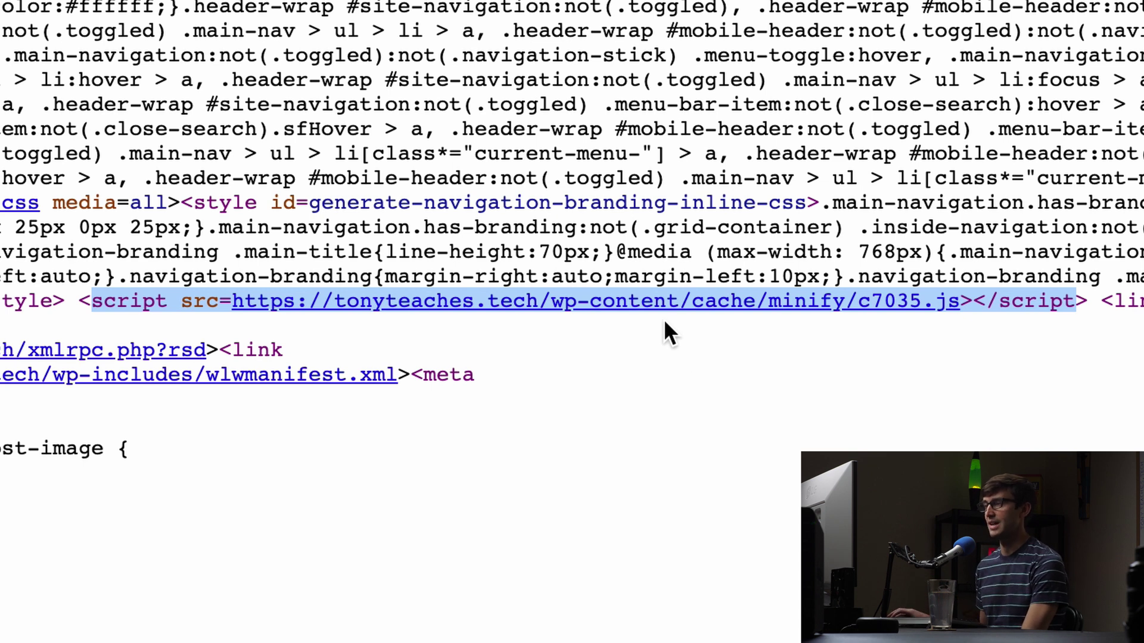
pyautogui.click(98, 297)
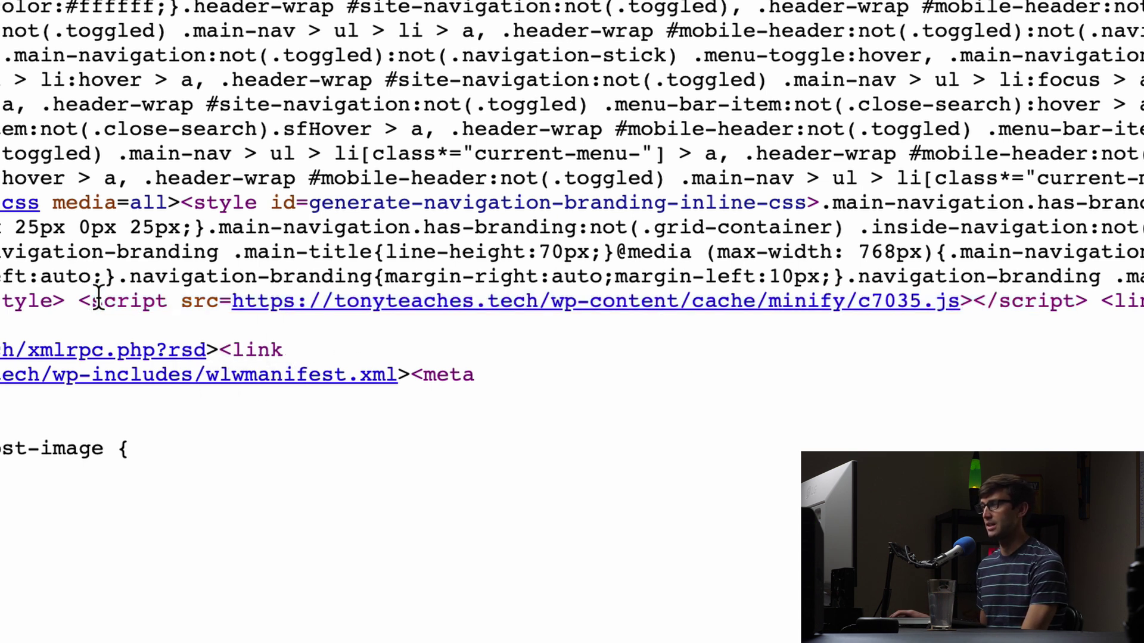
pyautogui.doubleClick(130, 301)
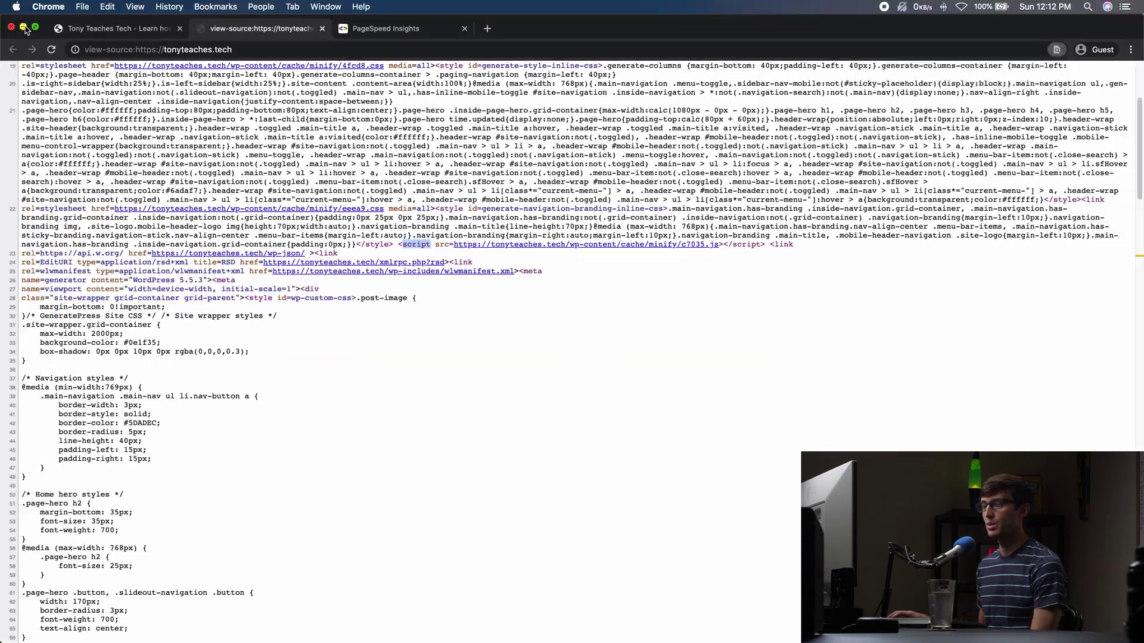
# Step: Choose Non-blocking using "defer" as the Before </head> embed type for minified JS
pyautogui.hotkey('ctrl', 'w')
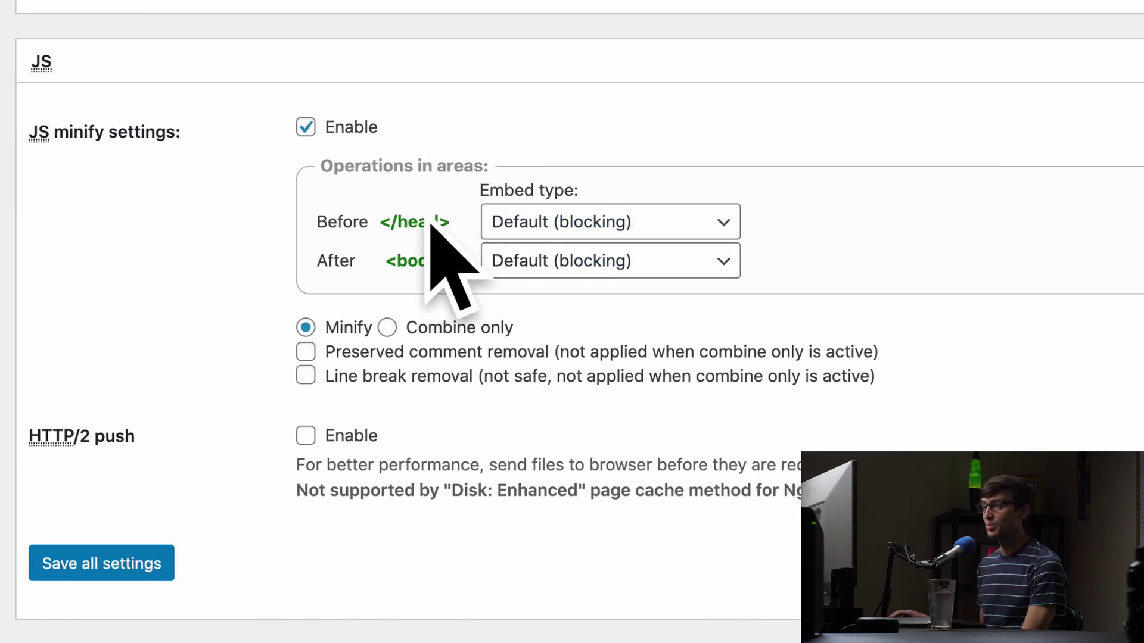
pyautogui.click(569, 239)
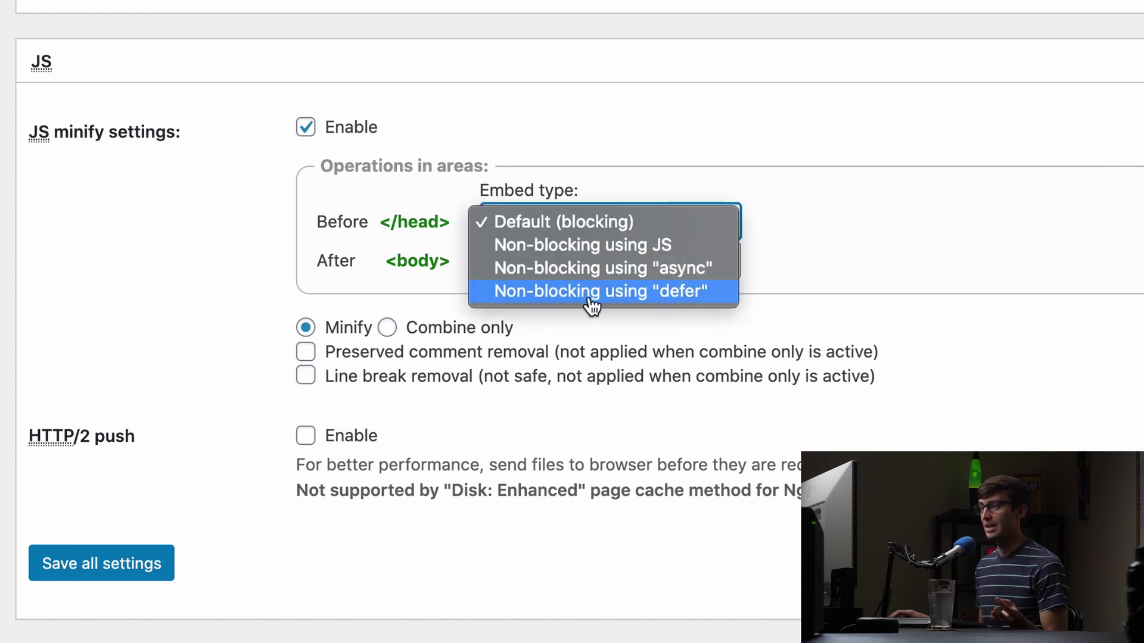
pyautogui.click(677, 296)
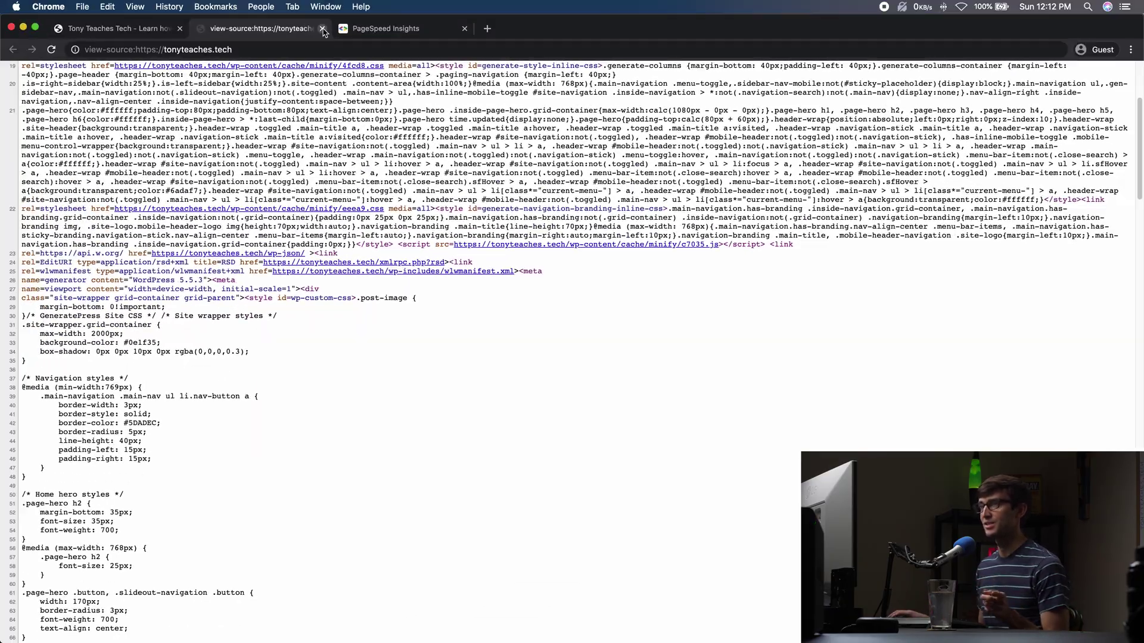
# Step: Reload the site and highlight 'script defer src' on minify/c7035.js in its fresh source
pyautogui.click(323, 28)
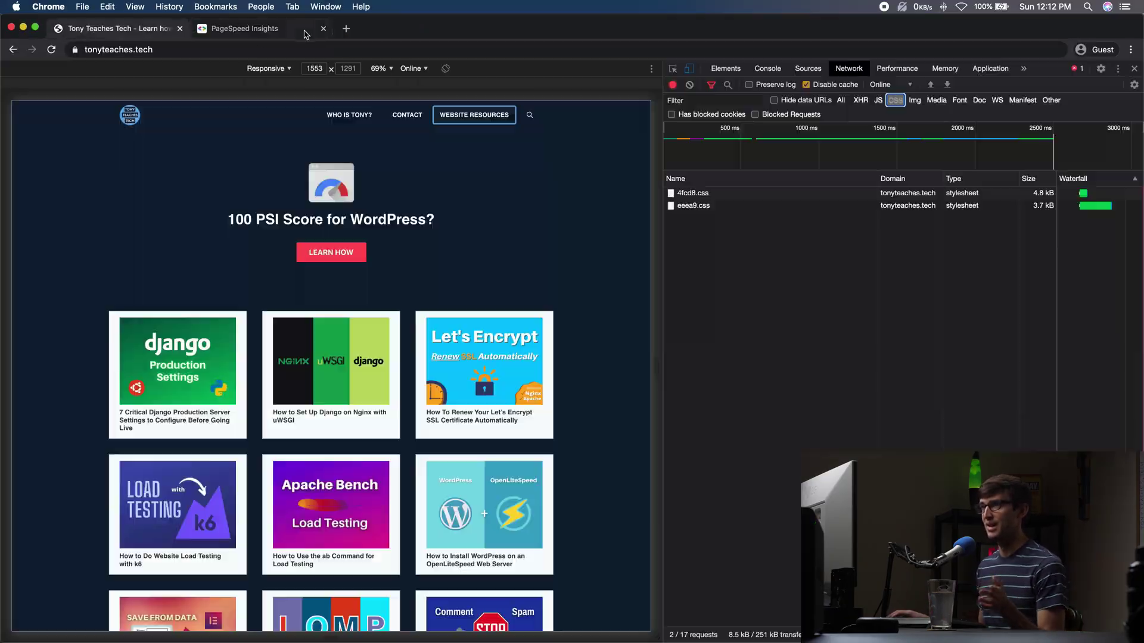
pyautogui.click(52, 49)
pyautogui.rightClick(78, 194)
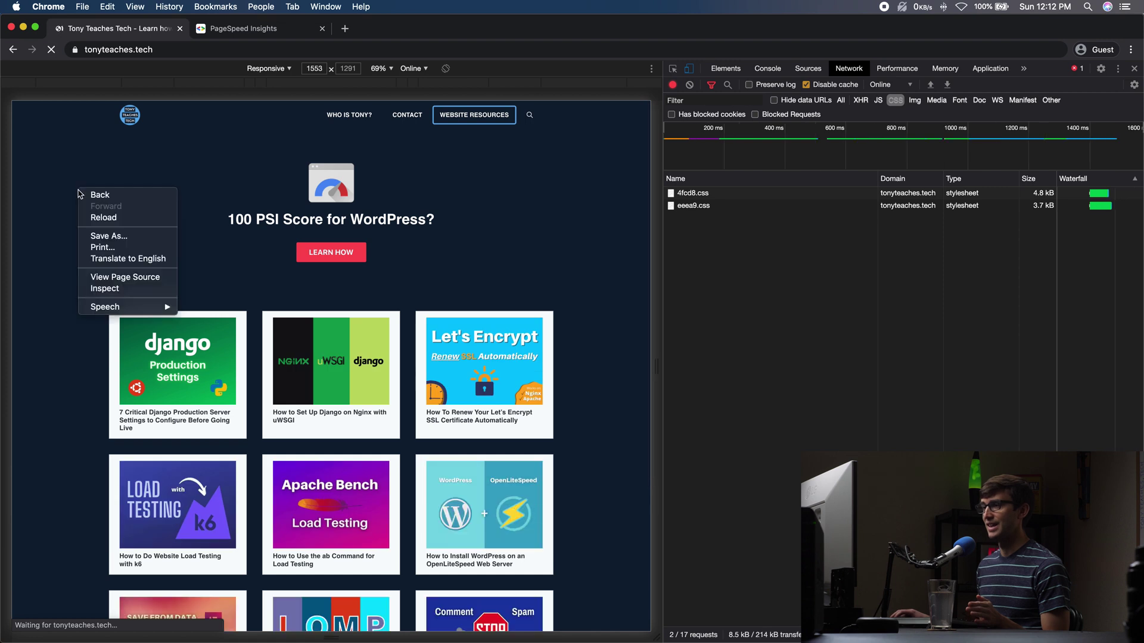
pyautogui.click(125, 277)
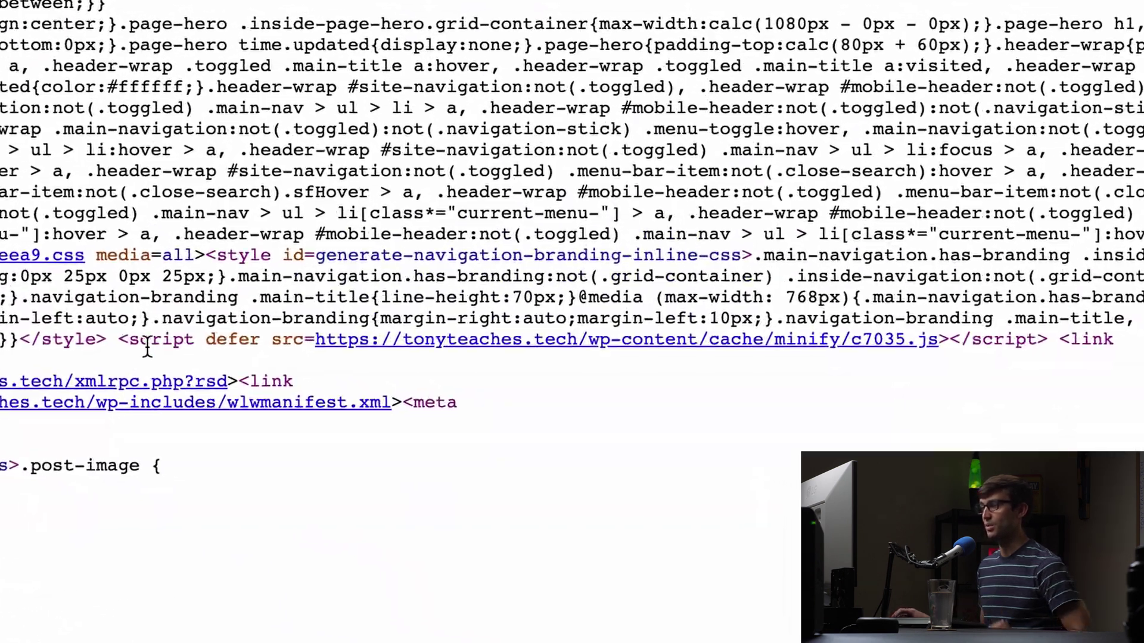
pyautogui.doubleClick(367, 426)
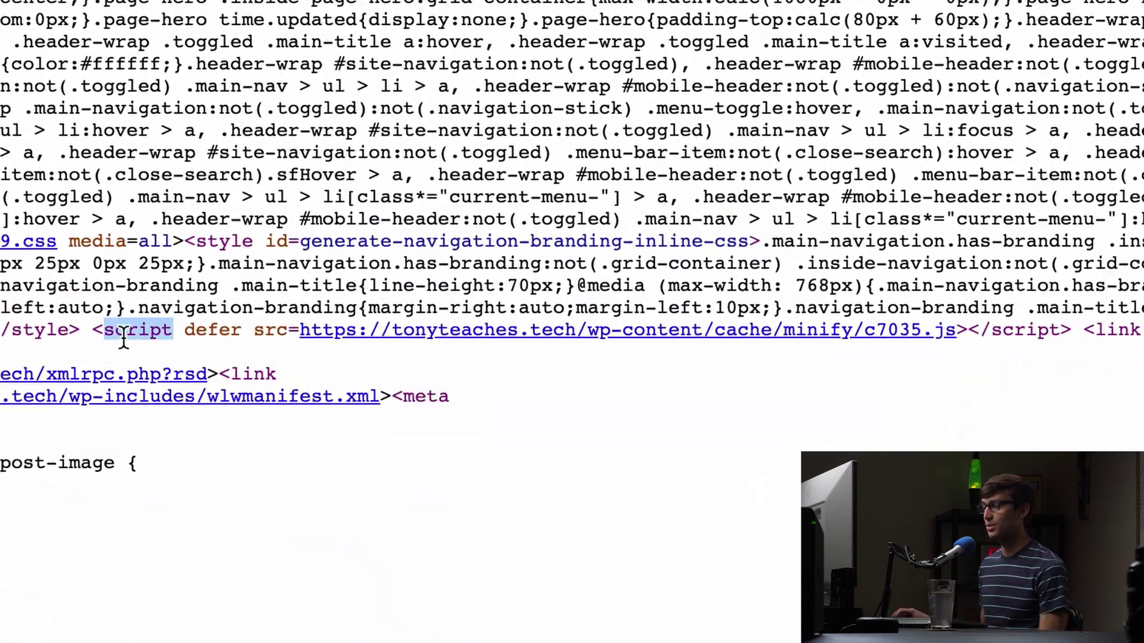
pyautogui.moveTo(123, 338); pyautogui.dragTo(277, 337)
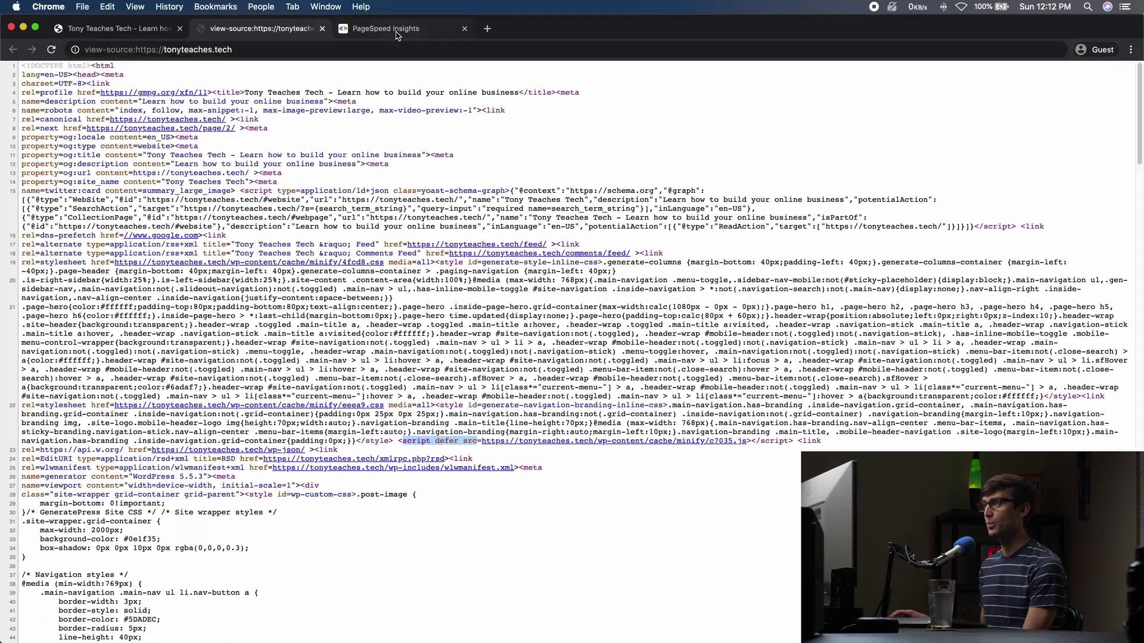
pyautogui.click(405, 28)
# Step: Rerun PageSpeed (now 99) and expand render-blocking resources, listing only 4fcd8.css and eeea9.css
pyautogui.scroll(15, 792, 239)
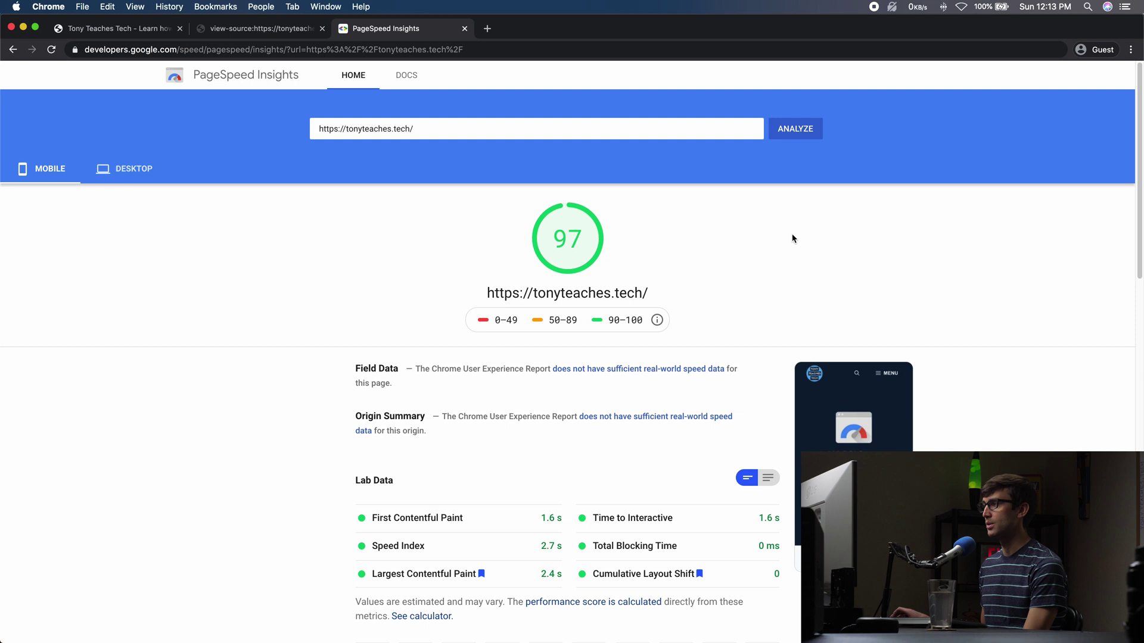
pyautogui.click(796, 129)
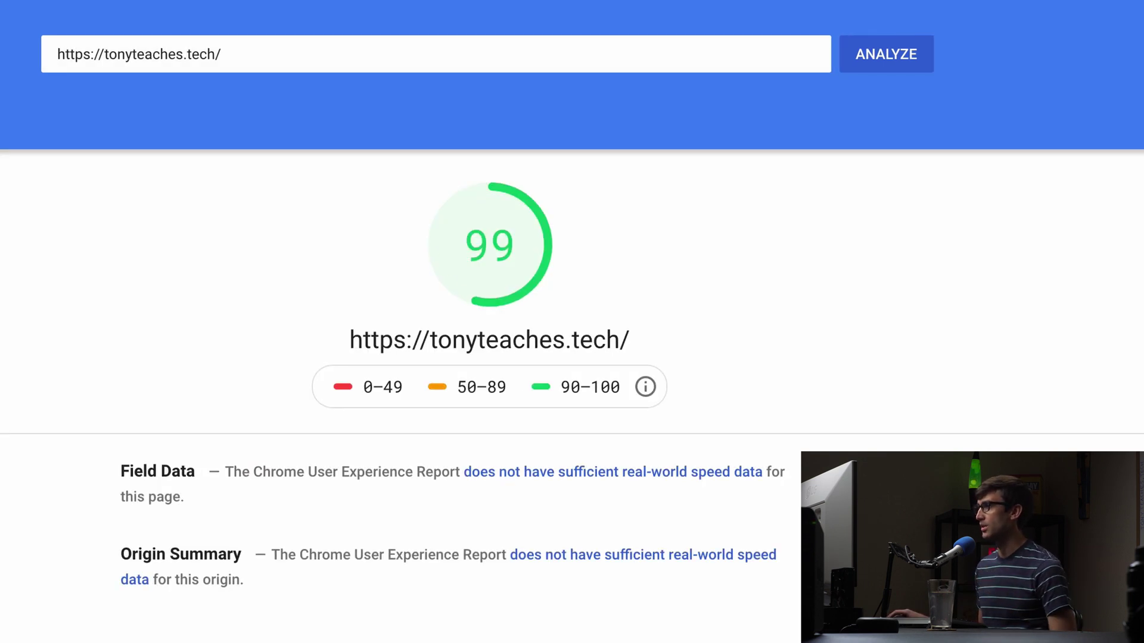
pyautogui.scroll(-2, 571, 321)
pyautogui.scroll(-1, 572, 322)
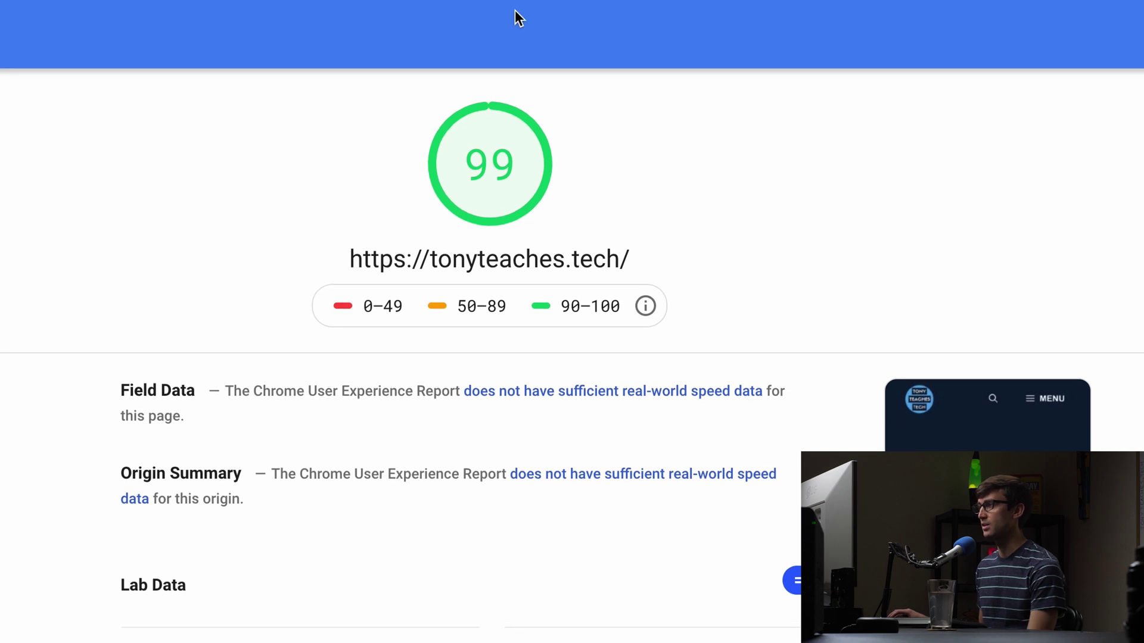
pyautogui.scroll(-10, 616, 448)
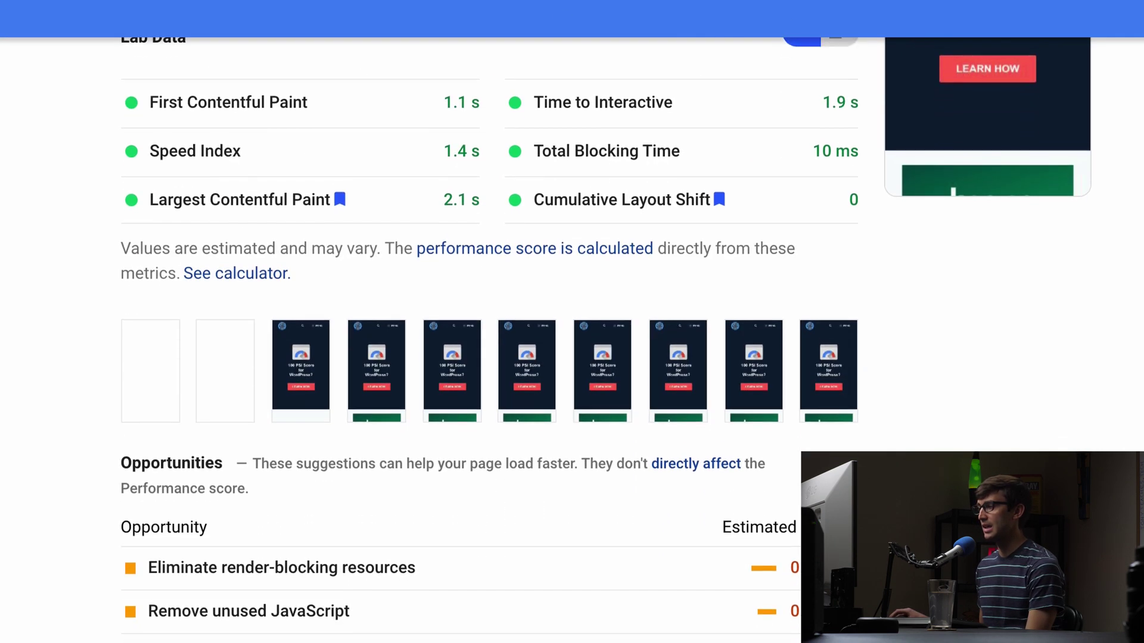
pyautogui.click(560, 499)
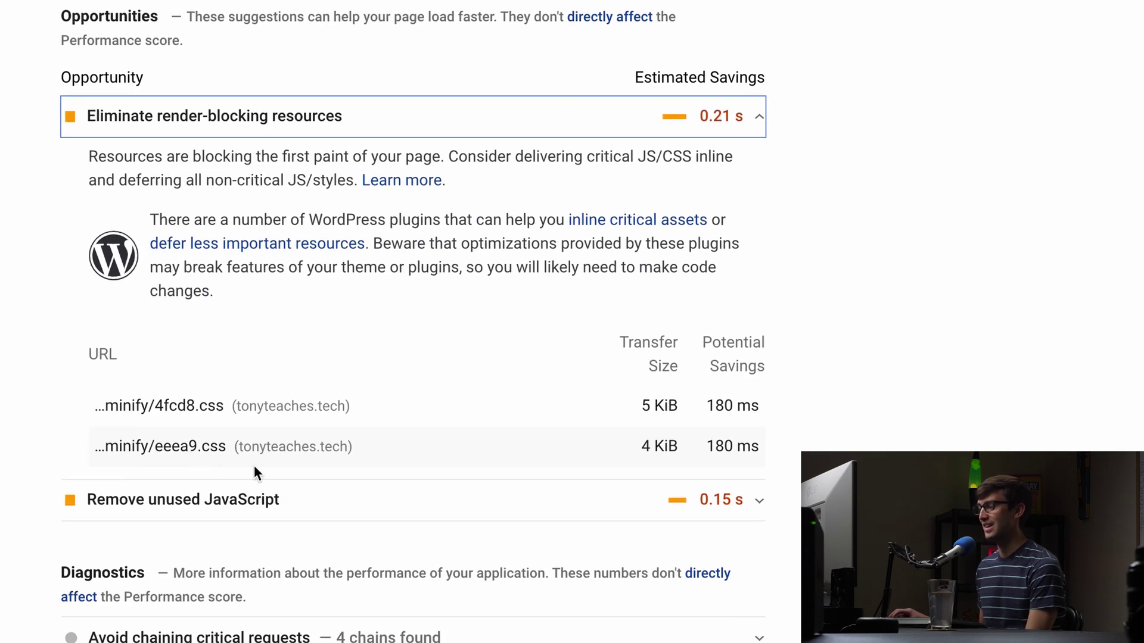
pyautogui.scroll(15, 1131, 118)
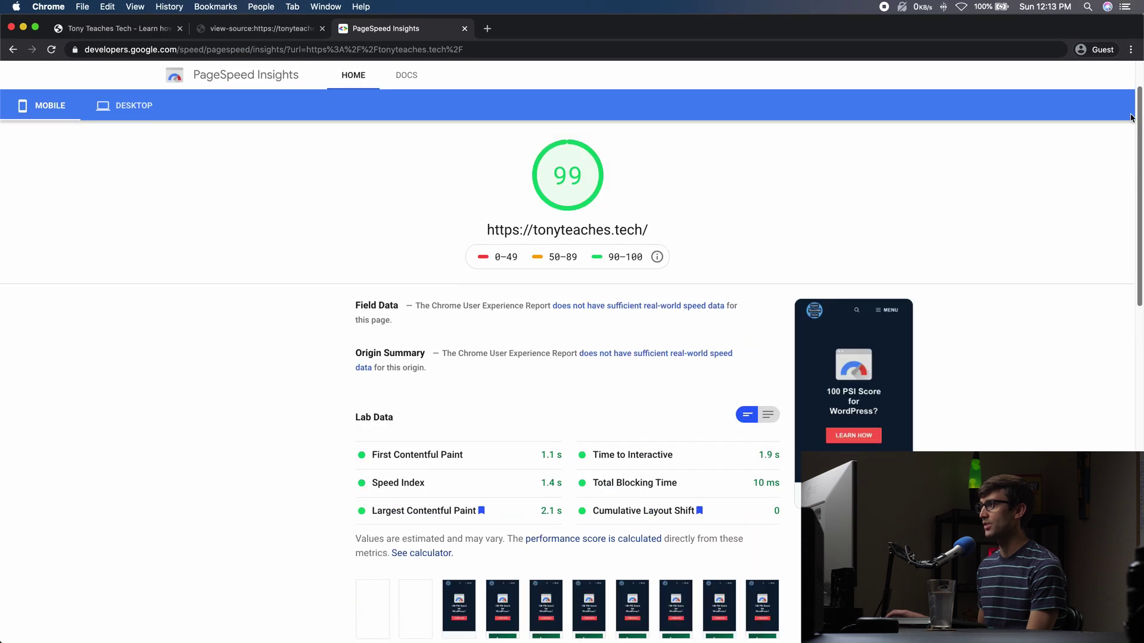
pyautogui.scroll(2, 1131, 118)
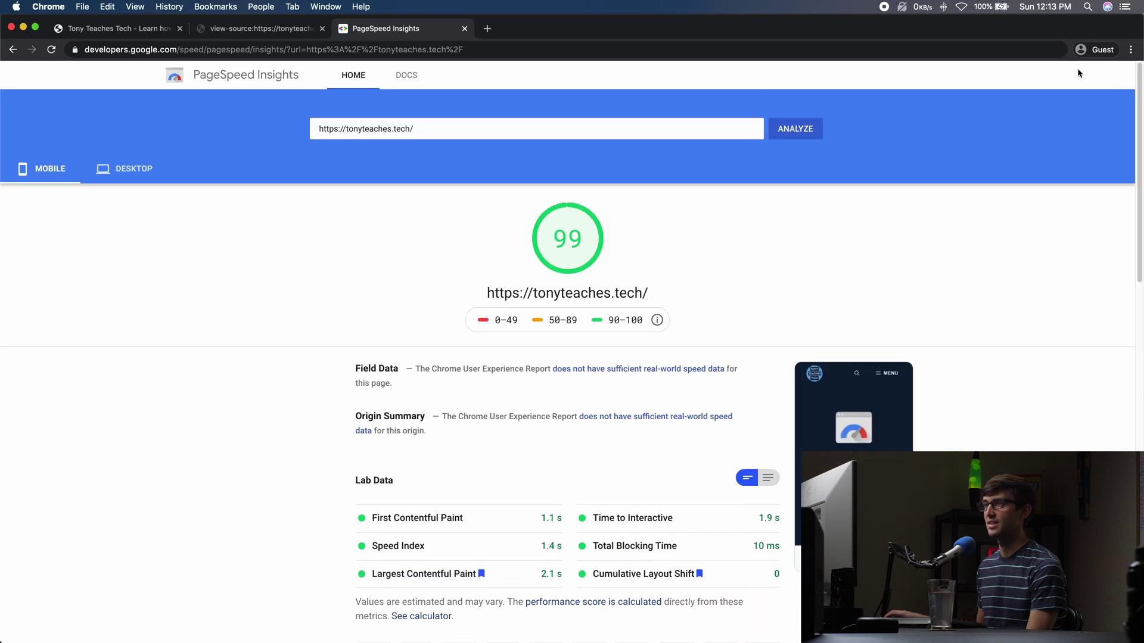
# Step: Check 'Eliminate render-blocking CSS by moving it to HTTP body' in the Minify CSS section
pyautogui.click(24, 28)
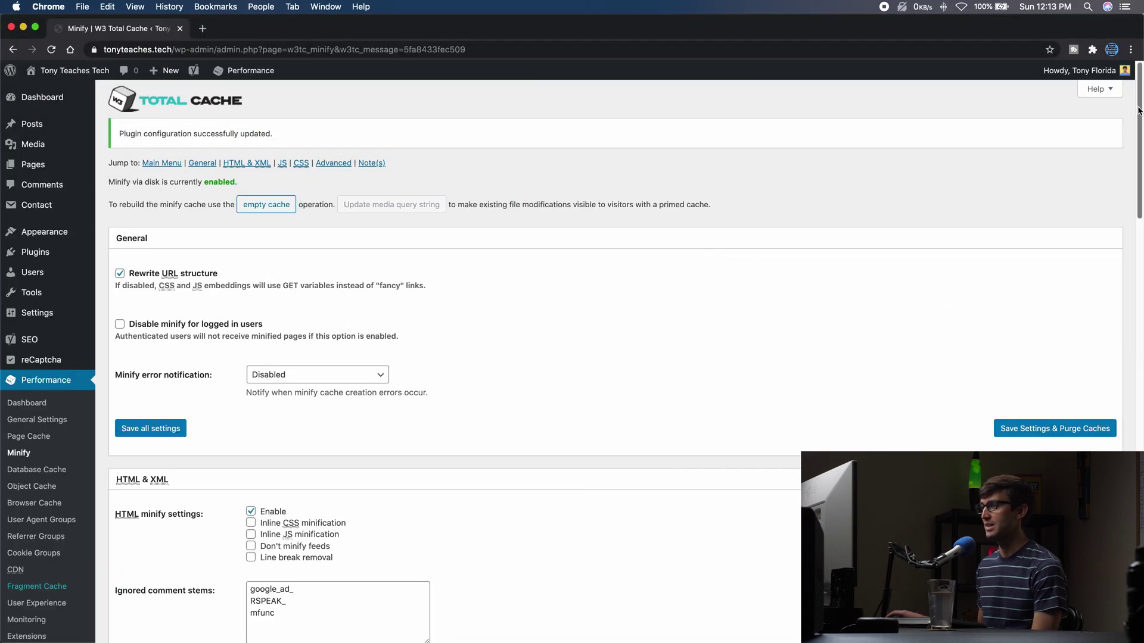
pyautogui.scroll(-3, 1128, 129)
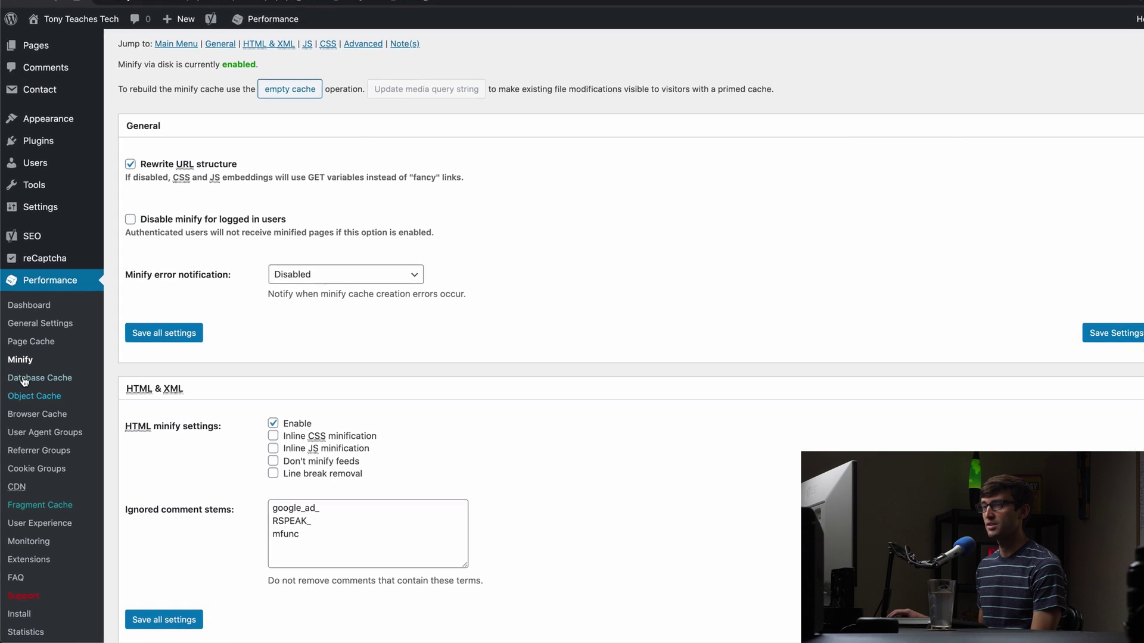
pyautogui.scroll(-5, 24, 381)
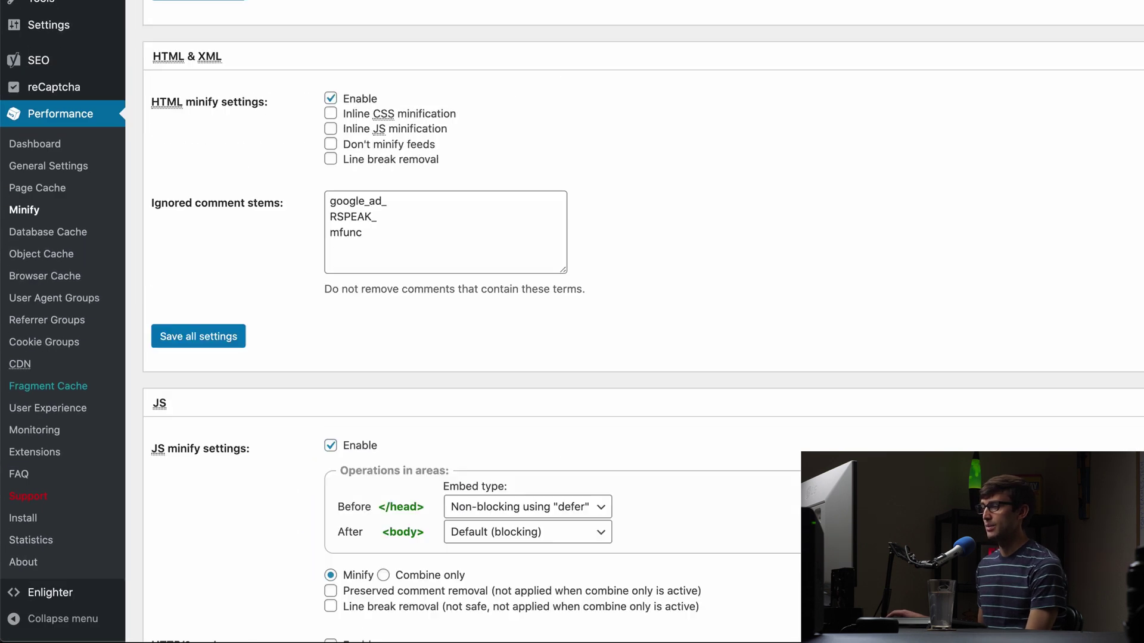
pyautogui.scroll(-10, 643, 322)
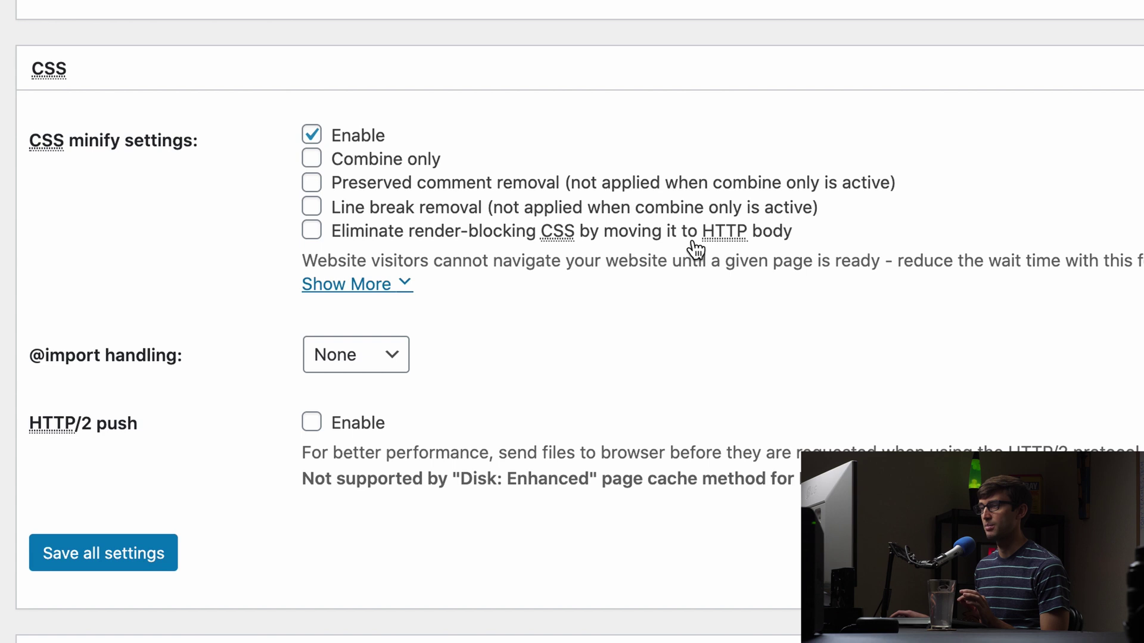
pyautogui.click(311, 230)
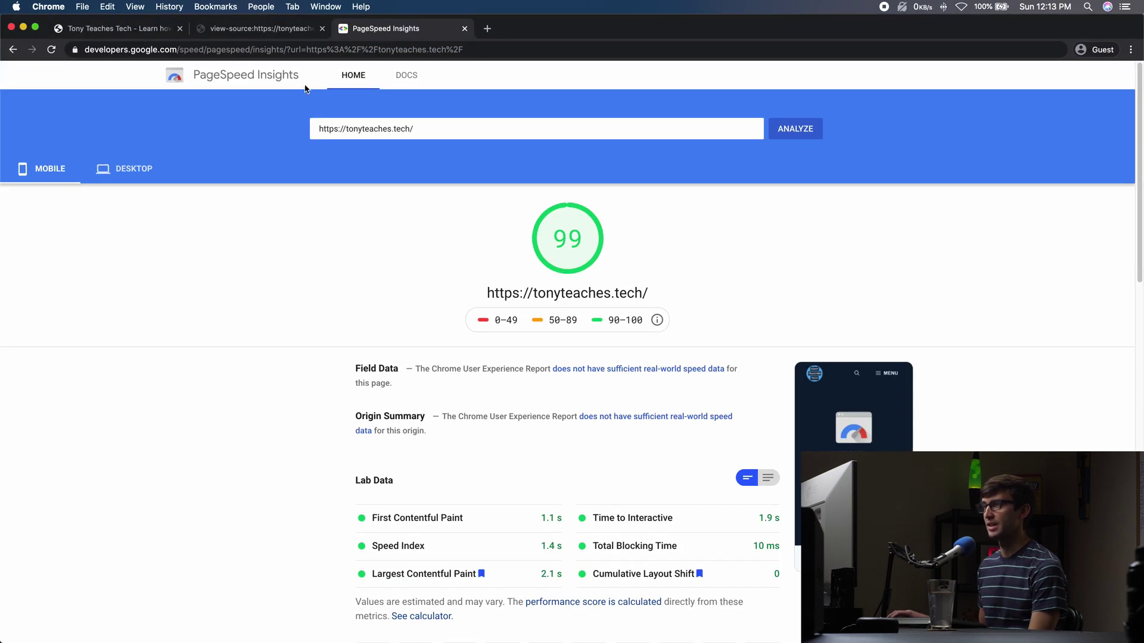
# Step: Reload the site, confirm the CSS filter shows no stylesheet requests, and view its page source
pyautogui.click(119, 31)
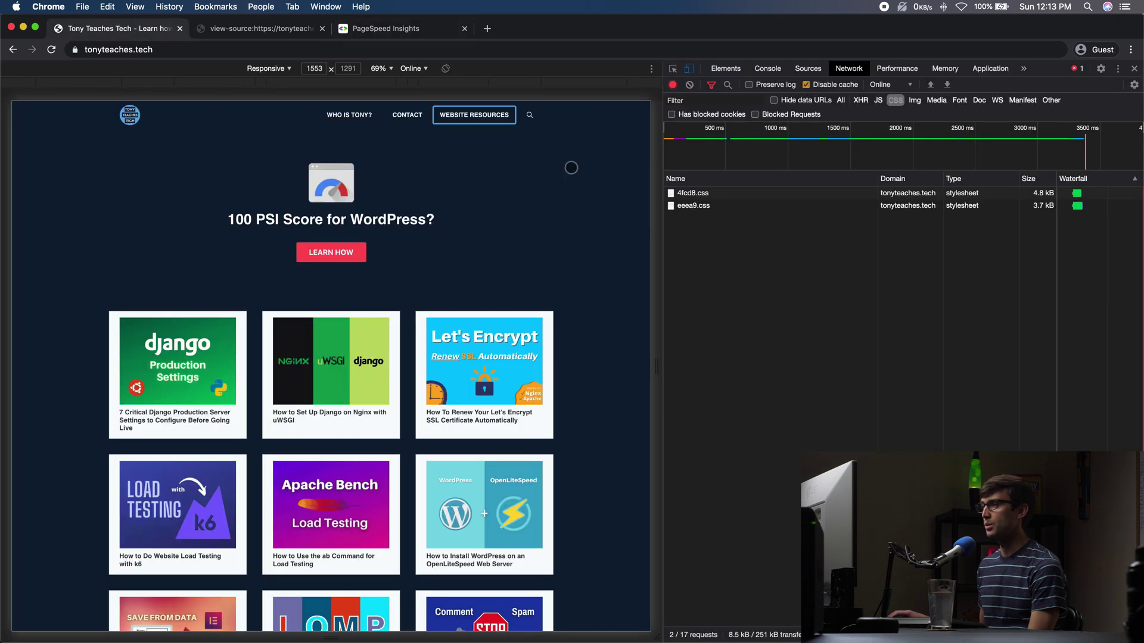
pyautogui.click(840, 100)
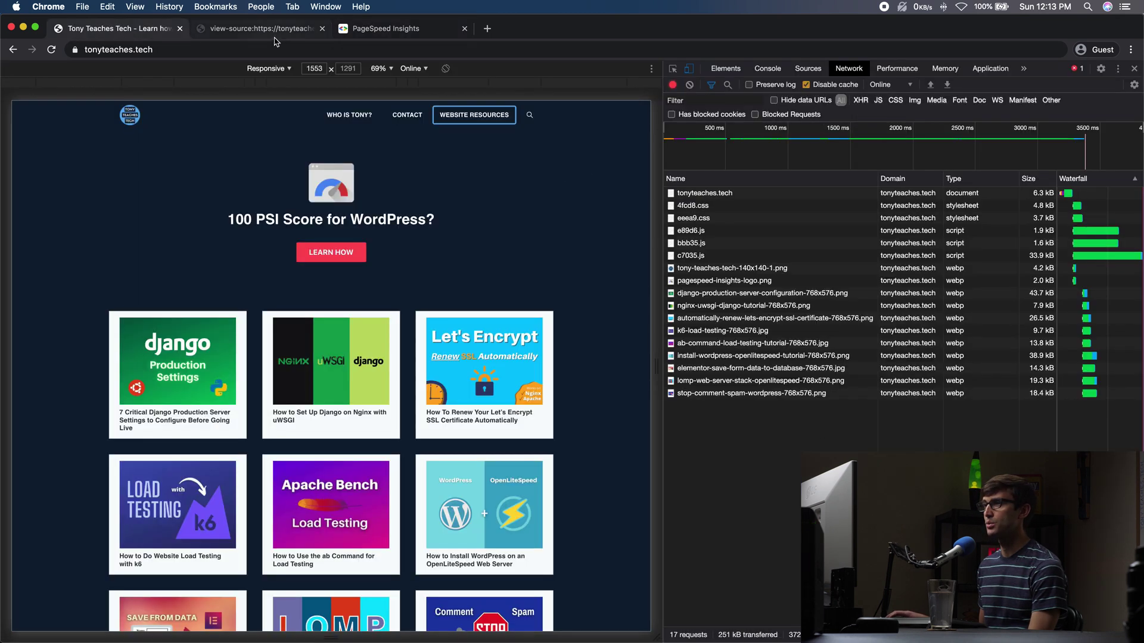
pyautogui.click(275, 50)
pyautogui.press('Return')
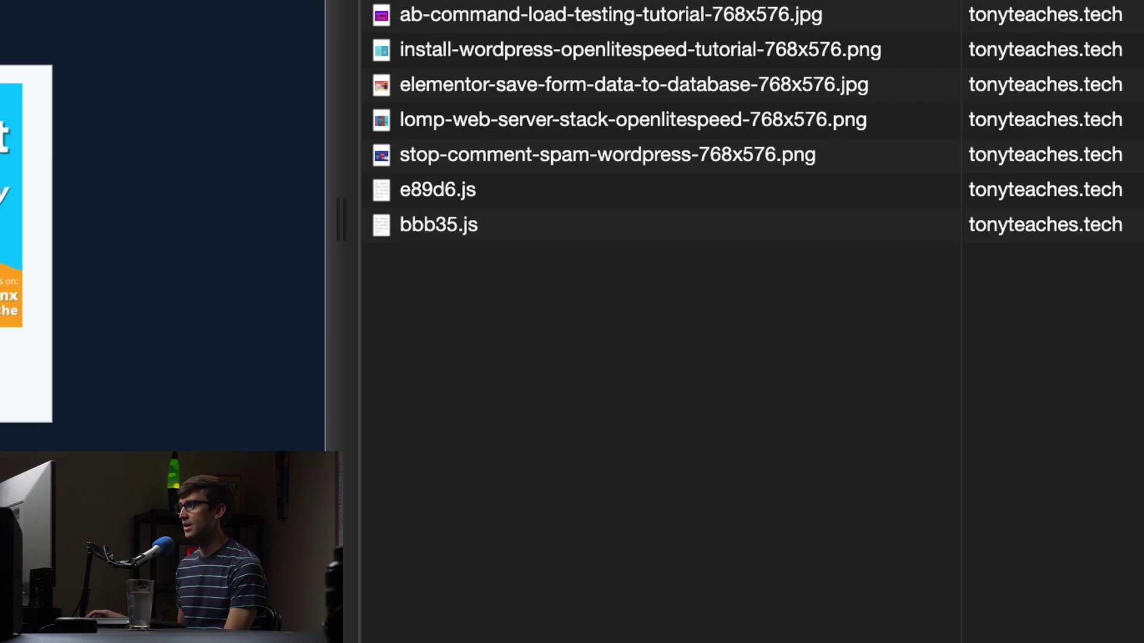
pyautogui.click(816, 123)
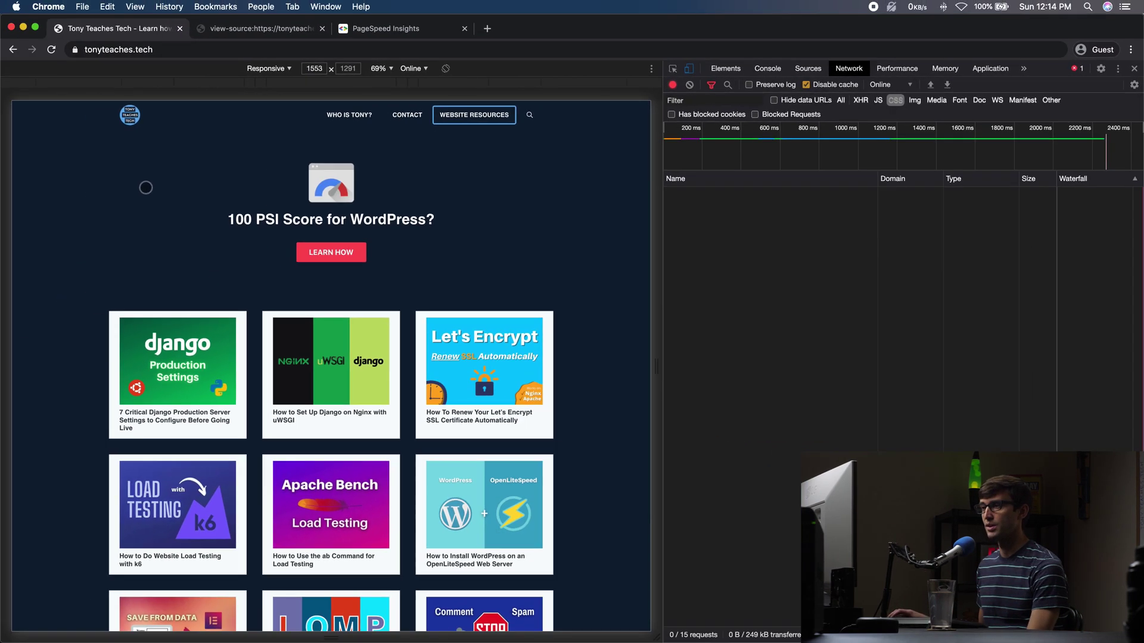
pyautogui.rightClick(147, 187)
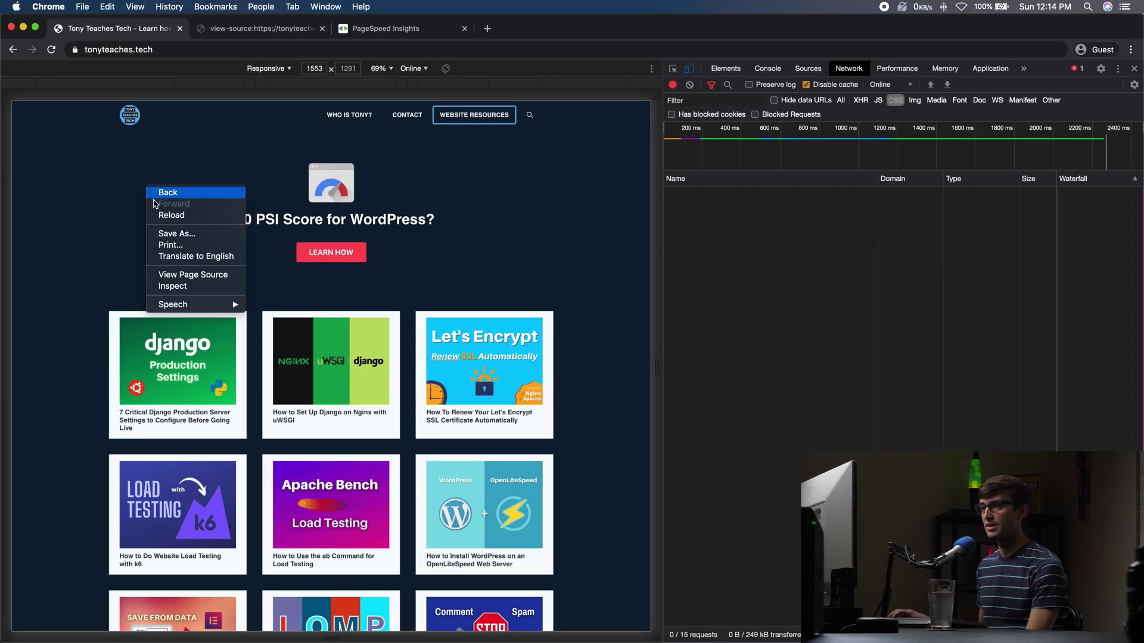
pyautogui.click(193, 274)
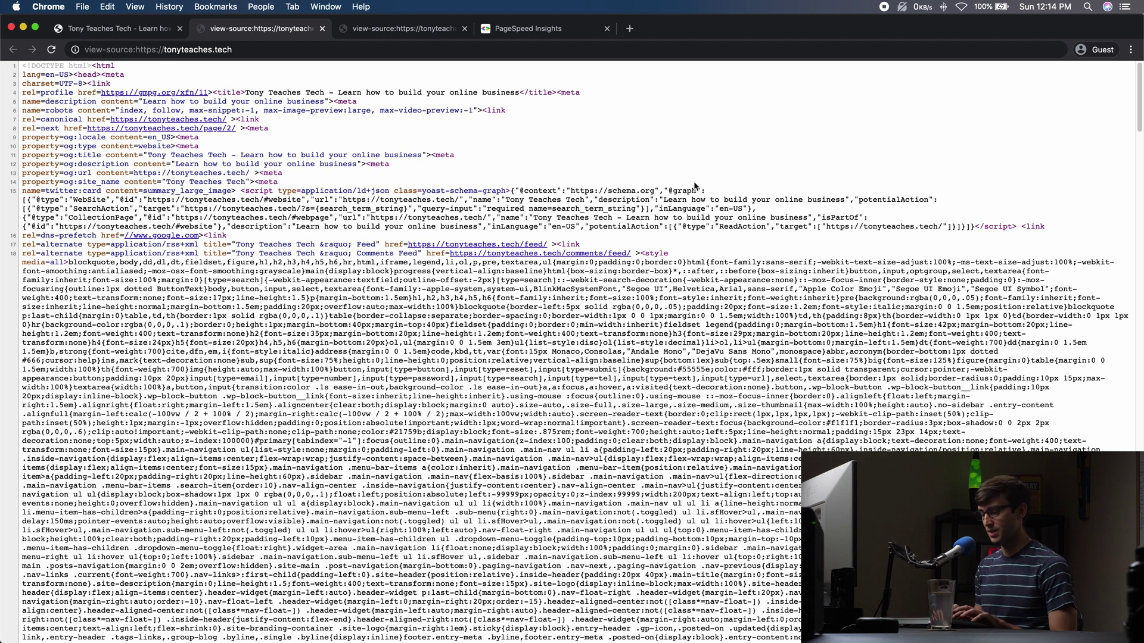
# Step: Search the fresh page source for </head>, found right after the inlined CSS style block
pyautogui.press('super+f')
pyautogui.write('<head>')
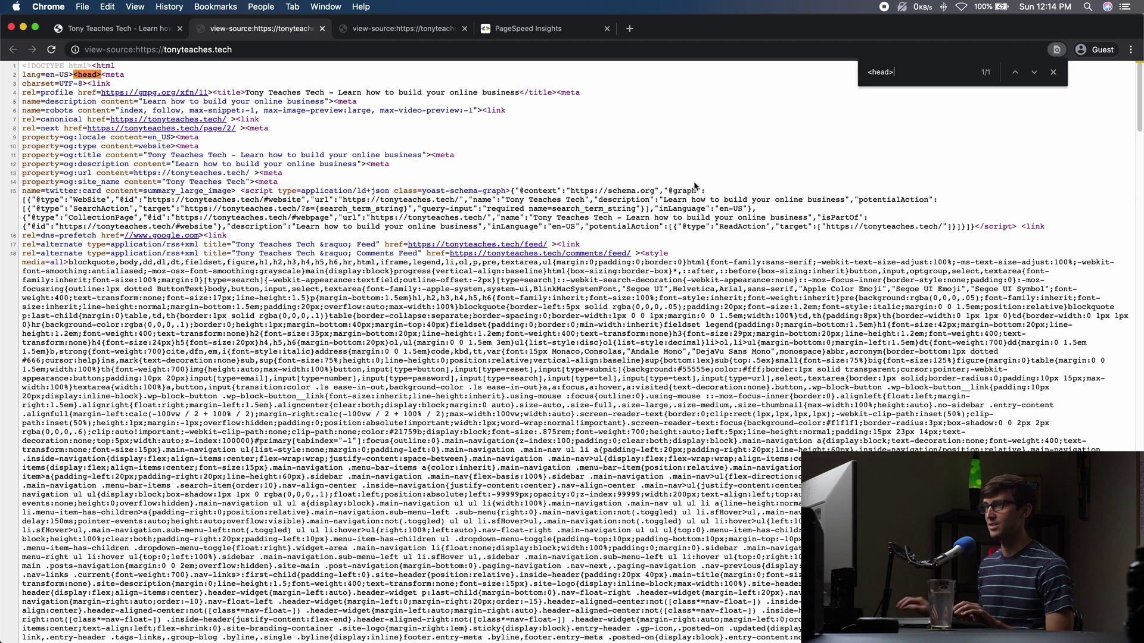
pyautogui.click(872, 72)
pyautogui.write('/')
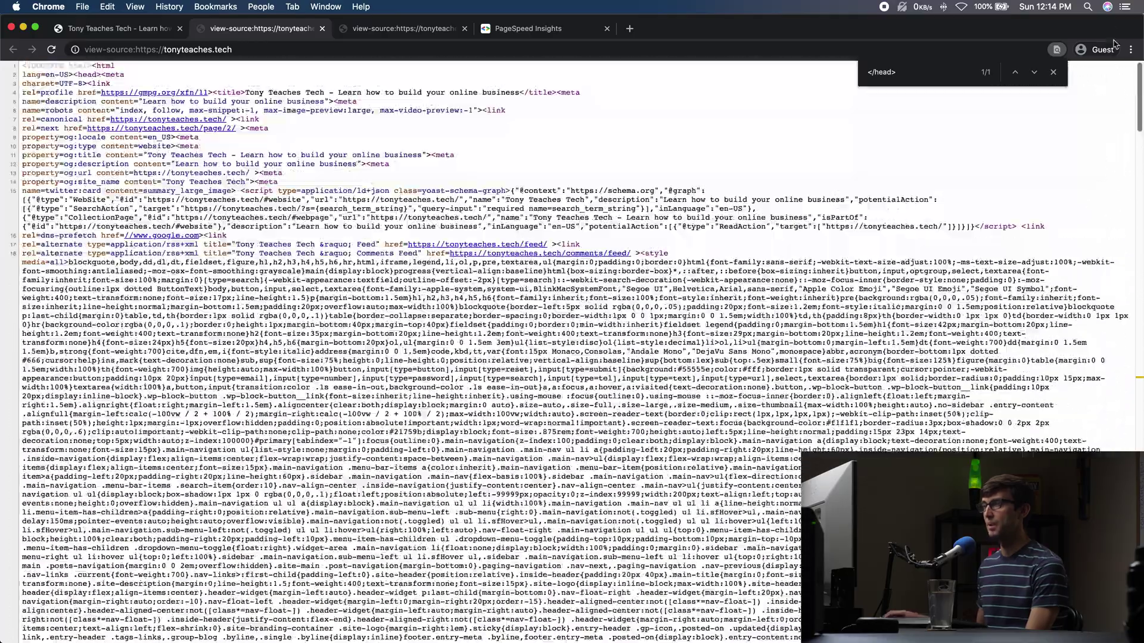
# Step: Rerun PageSpeed Insights for tonyteaches.tech and inspect the remaining 'Remove unused JavaScript' opportunity (c7035.js)
pyautogui.click(539, 33)
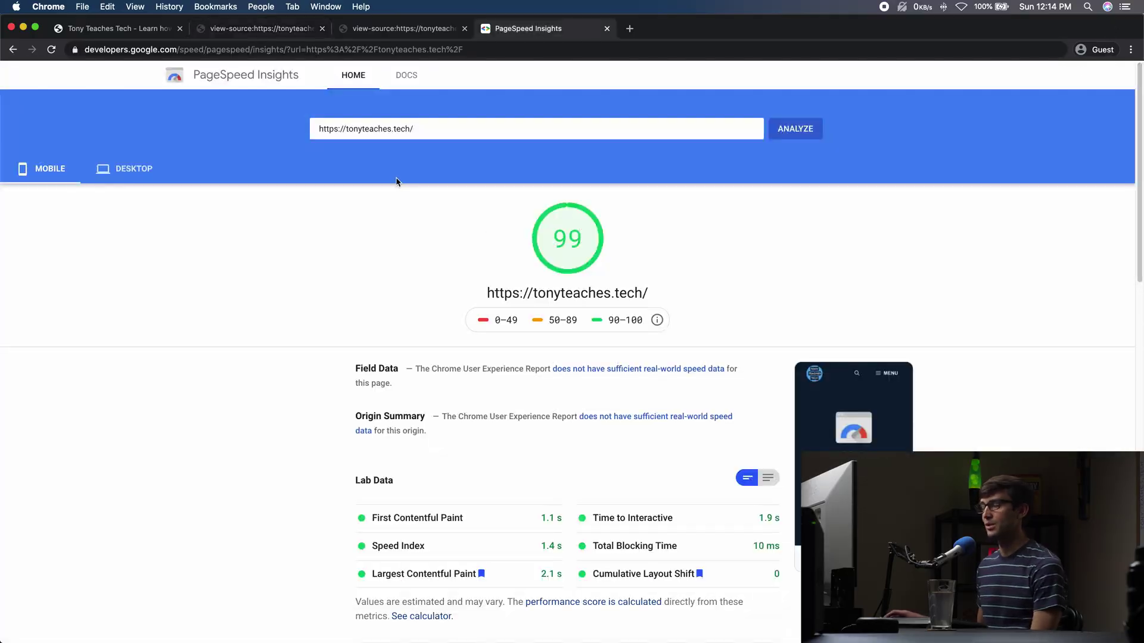
pyautogui.click(813, 131)
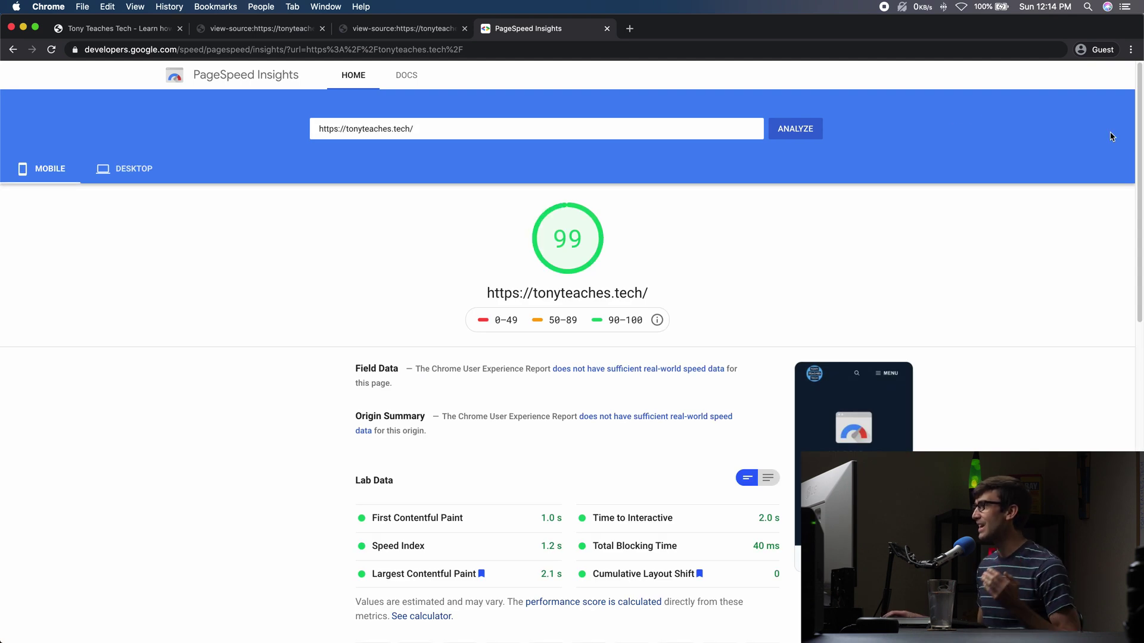
pyautogui.moveTo(1139, 134); pyautogui.dragTo(1108, 258)
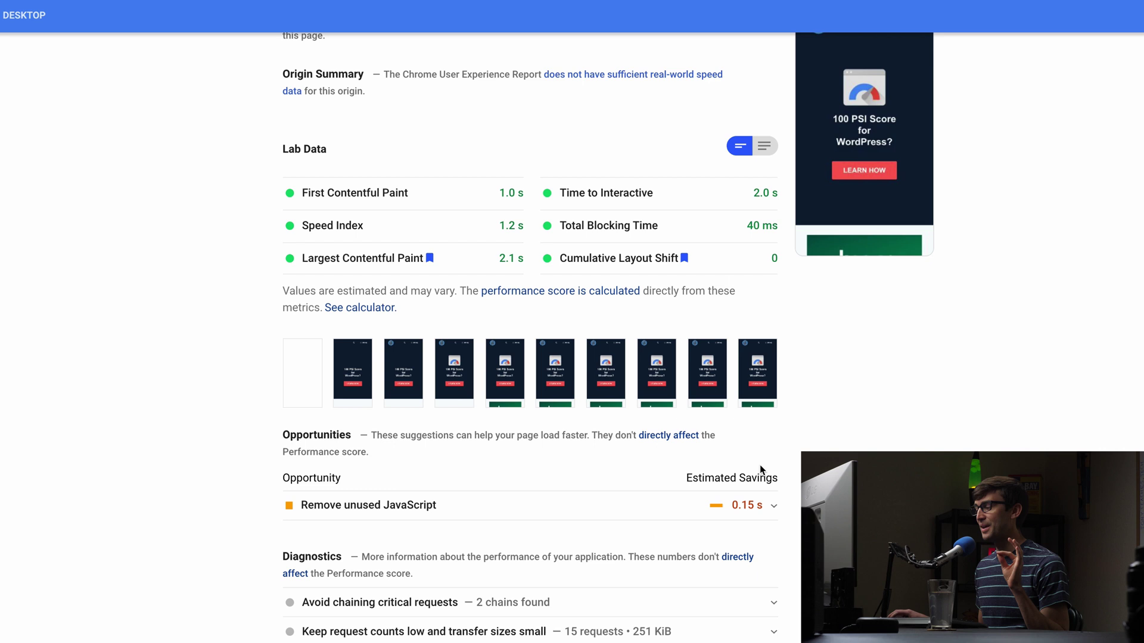
pyautogui.click(773, 505)
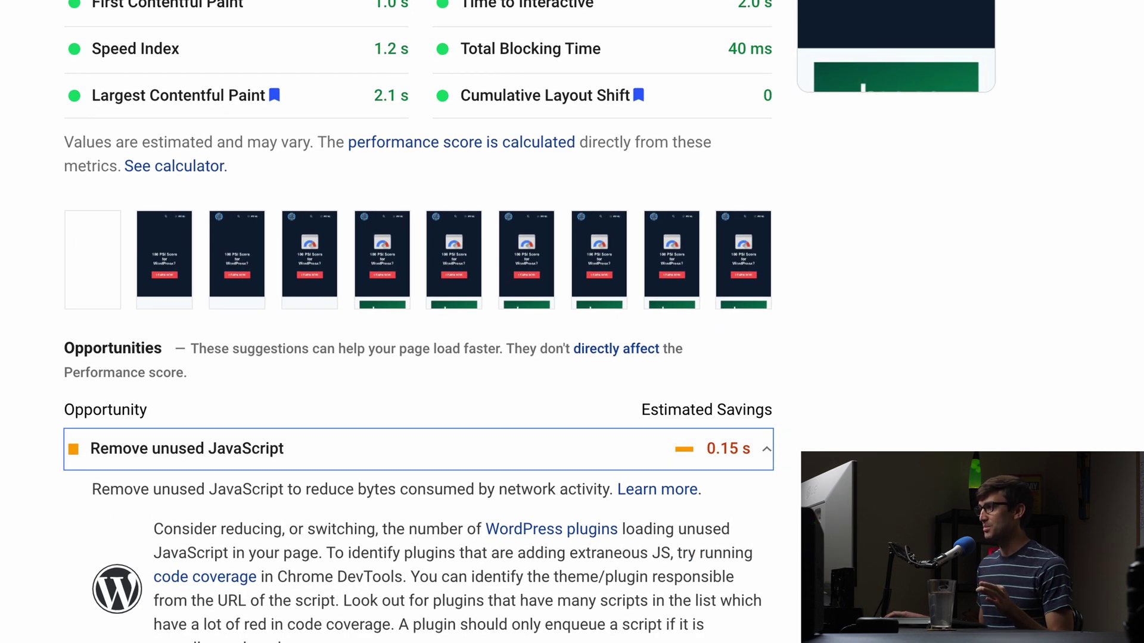
pyautogui.scroll(-5, 417, 321)
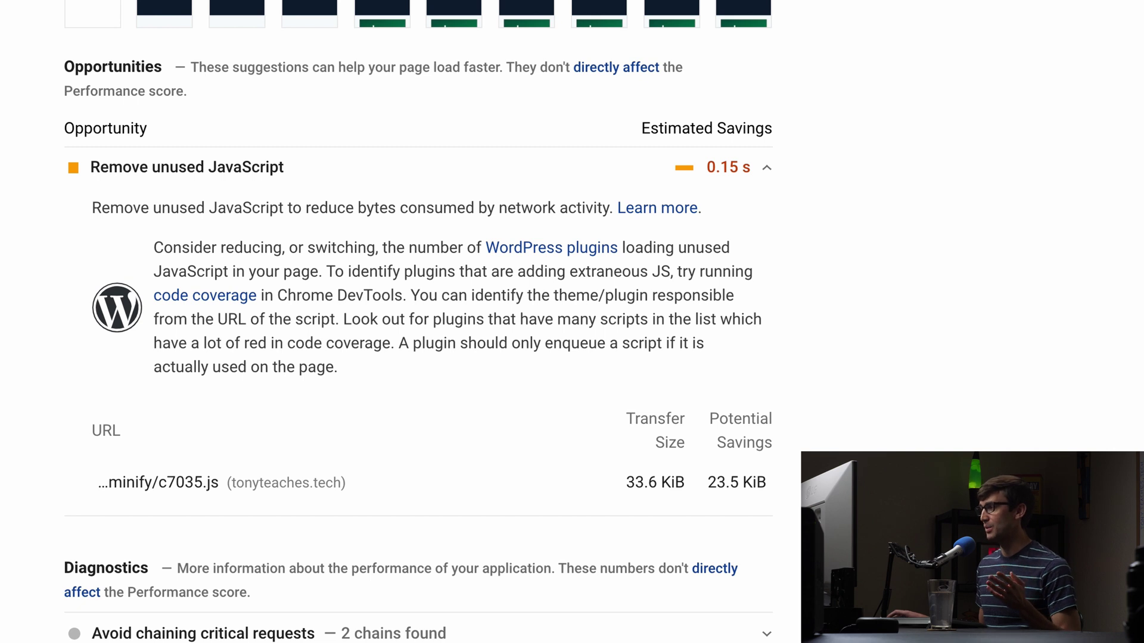
pyautogui.scroll(-3, 417, 321)
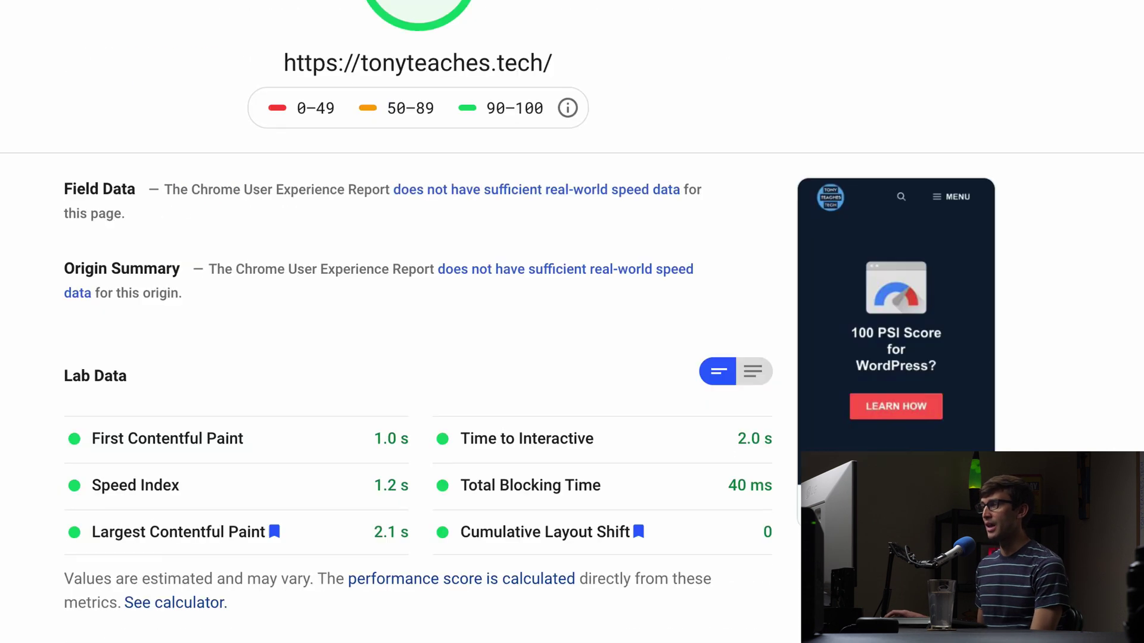